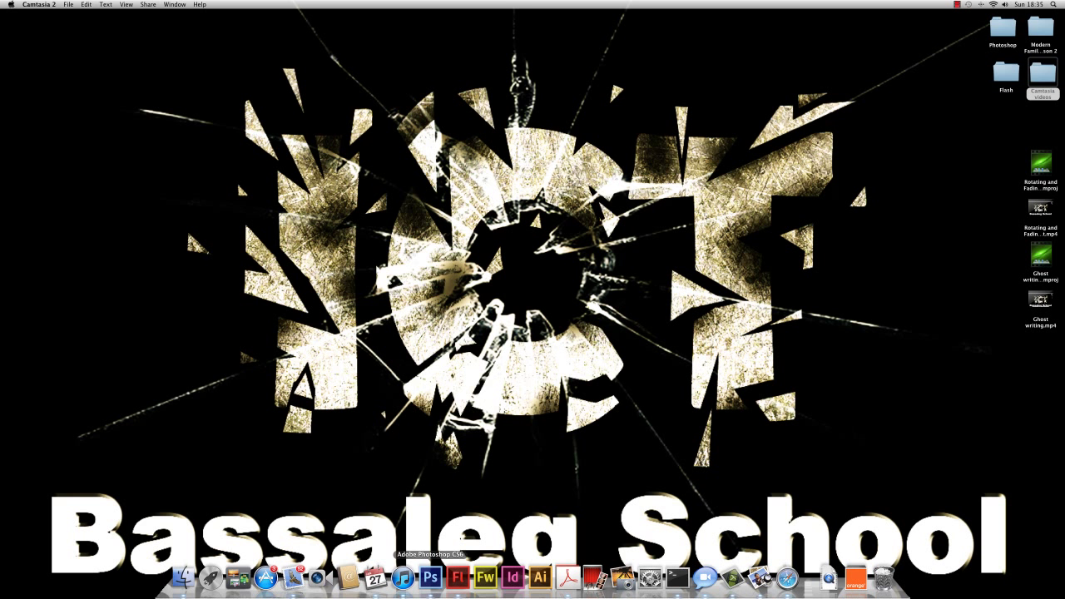
Step: Switch to Adobe Flash CS6 showing the document with red, green and blue ICT letters
left_click(459, 583)
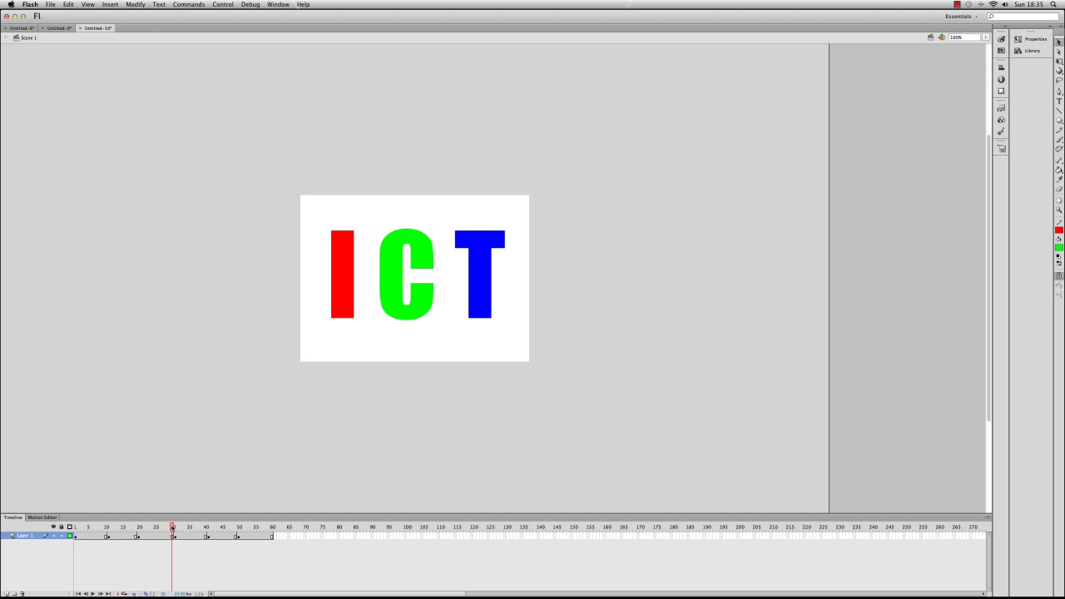
Step: Rewind to frame 1, test-play the ICT colour cycling with Cmd+Return, then close the preview
left_click_drag(172, 529, 56, 545)
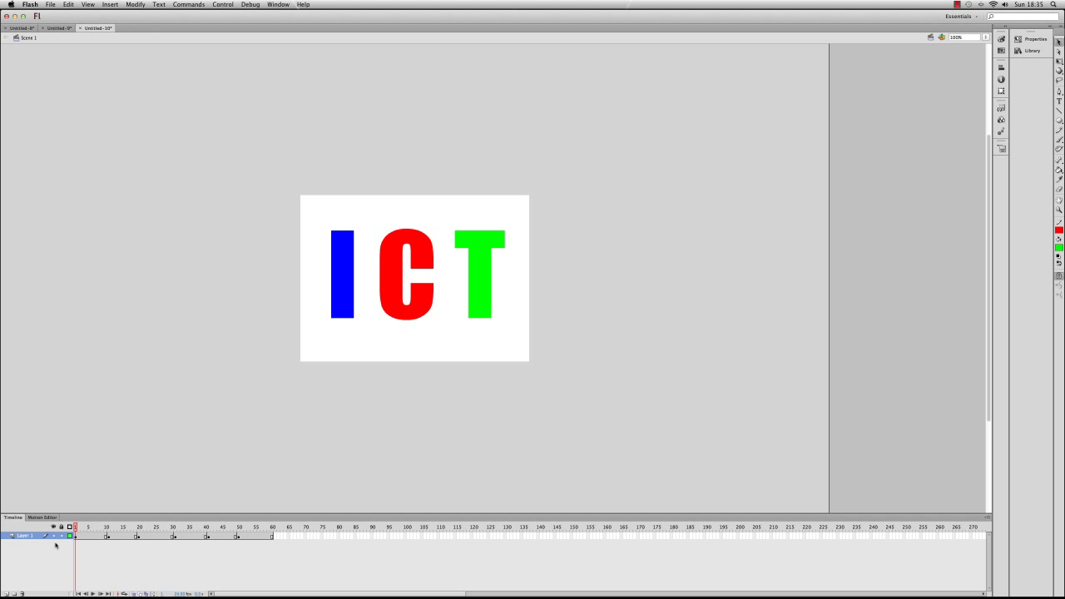
key("super+Return")
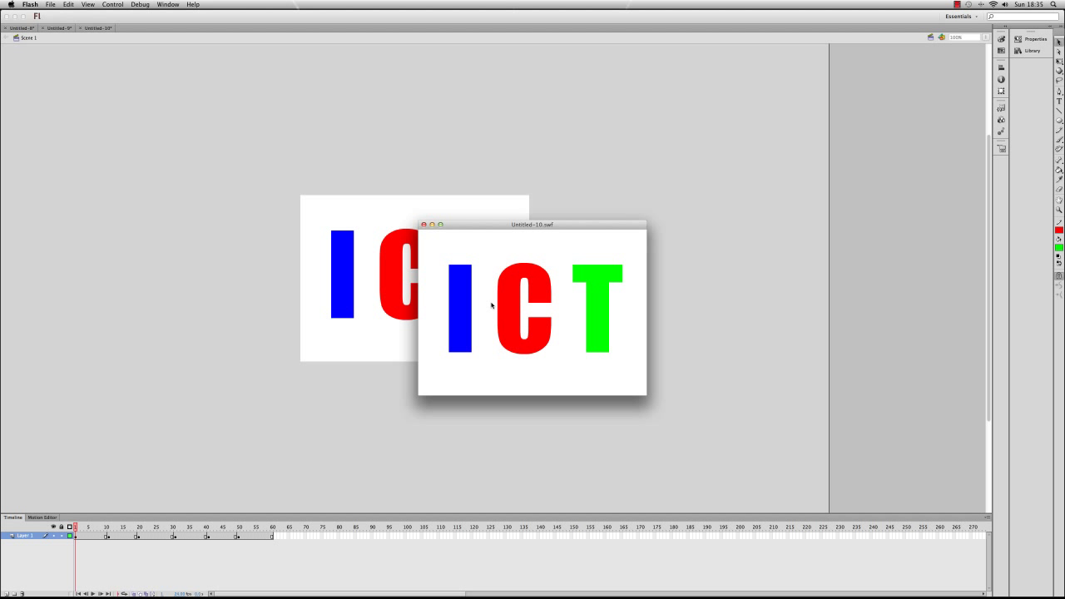
left_click(423, 224)
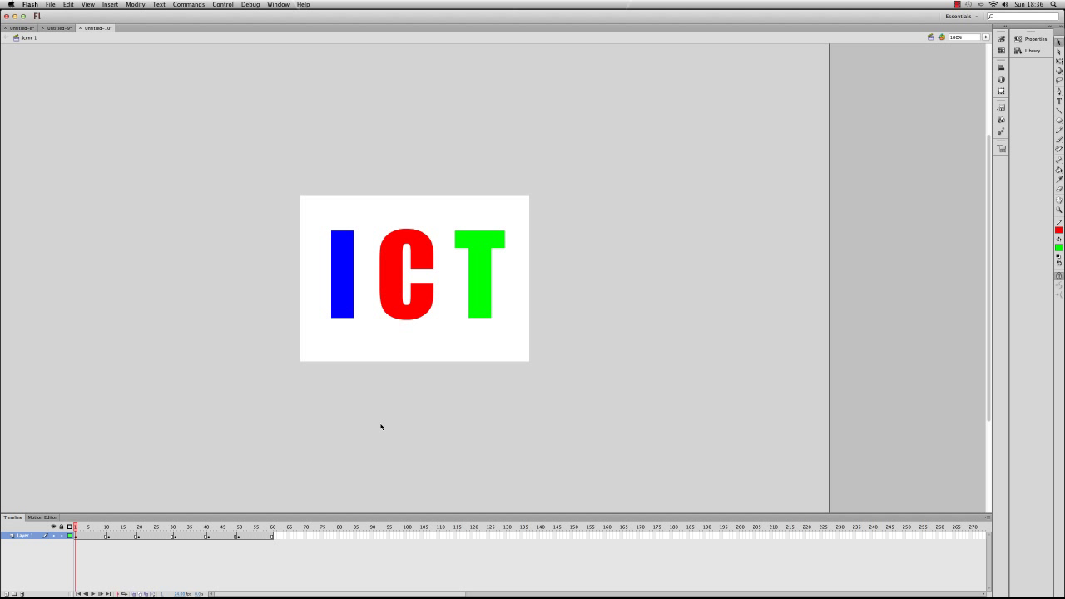
Step: Create a new blank Flash document with File > New
left_click(49, 4)
left_click(55, 15)
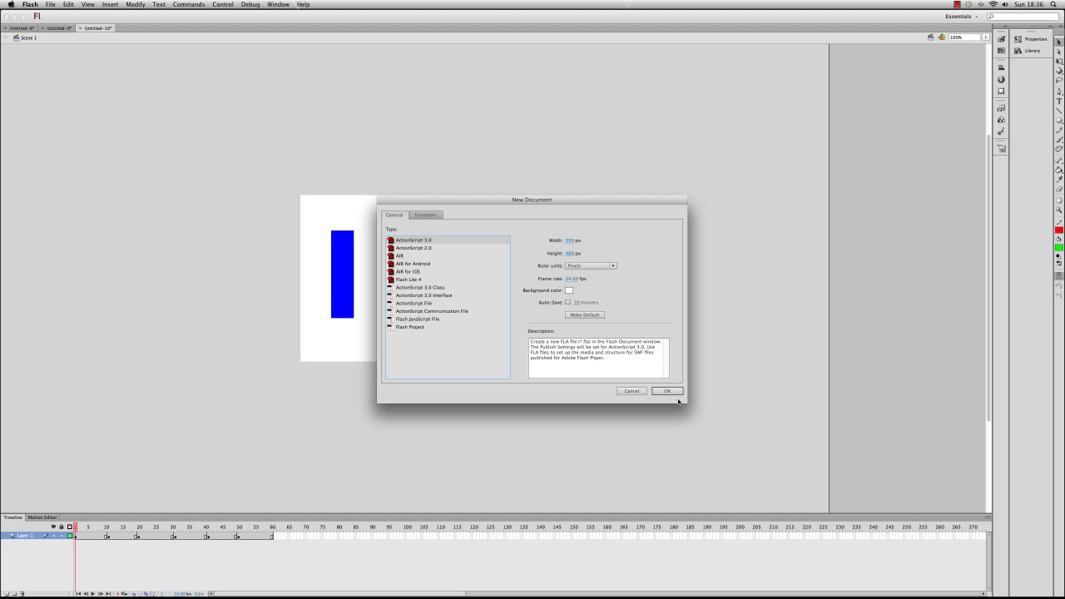
left_click(671, 392)
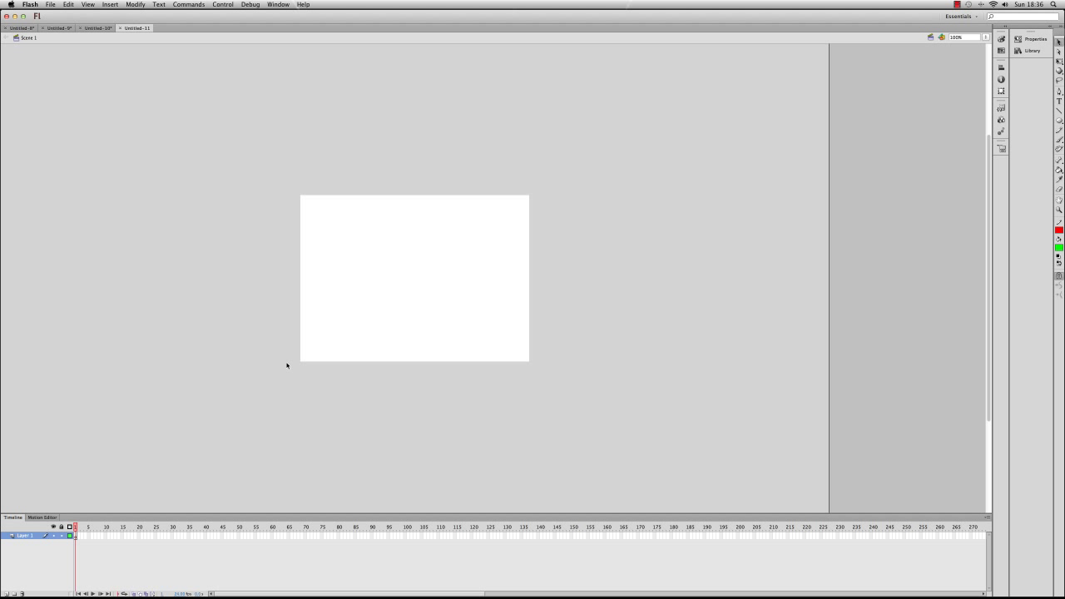
Step: Add 'ICT' static text to the stage and show its properties
left_click(1060, 100)
left_click(337, 268)
type("ICT")
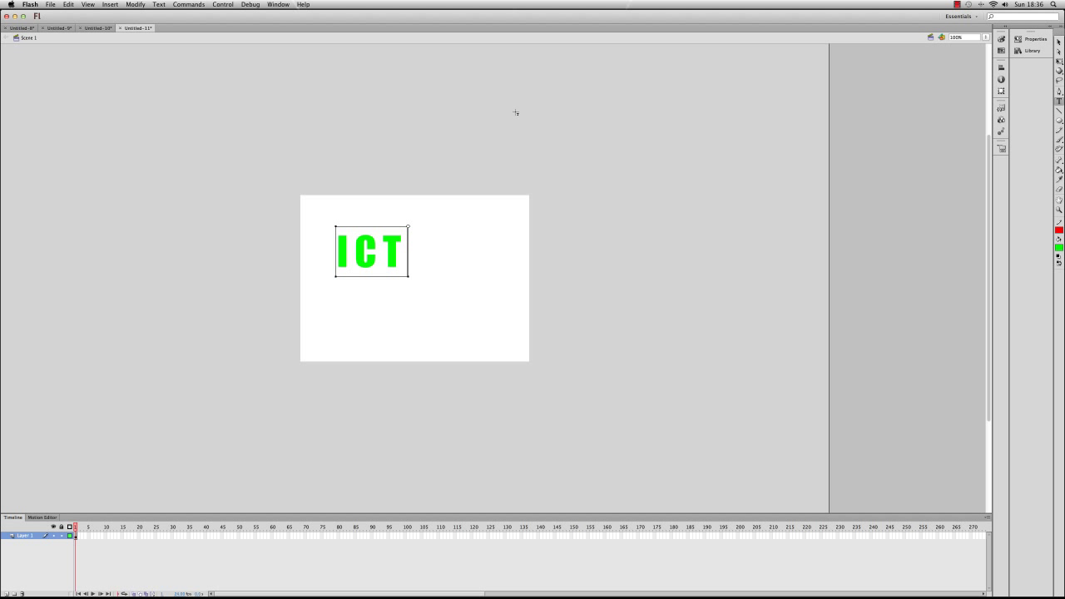
left_click(1059, 42)
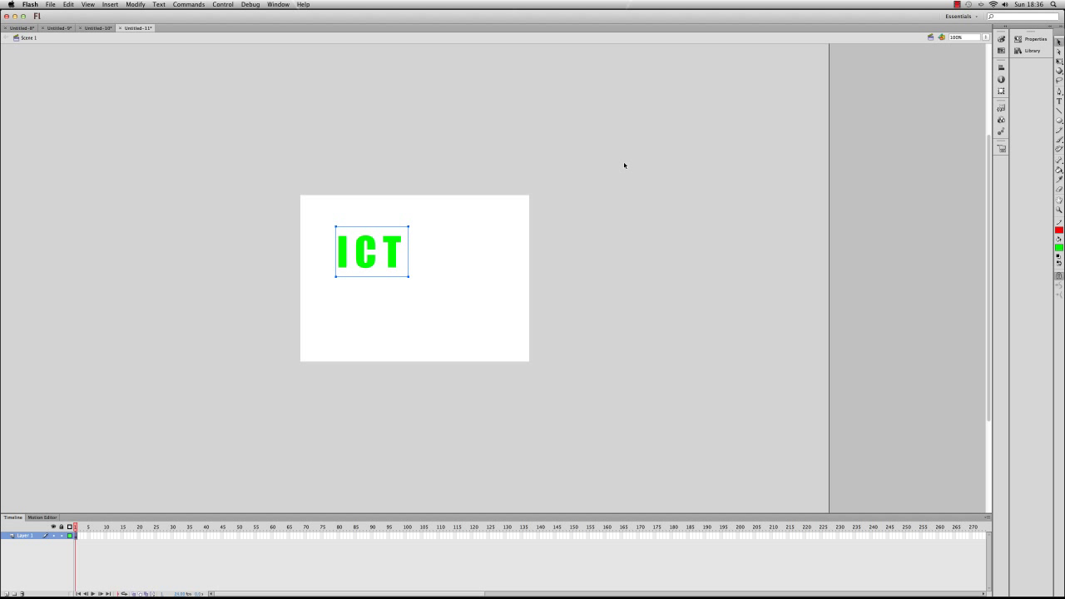
left_click(1028, 40)
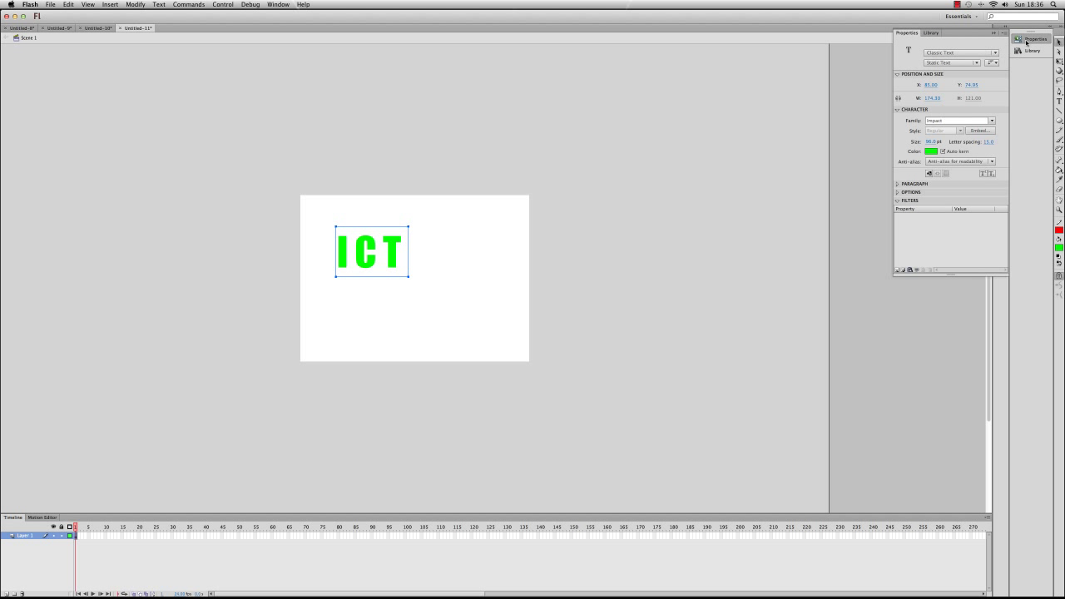
Step: Move the ICT text toward the middle and align it vertically and horizontally to the stage centre
left_click(473, 261)
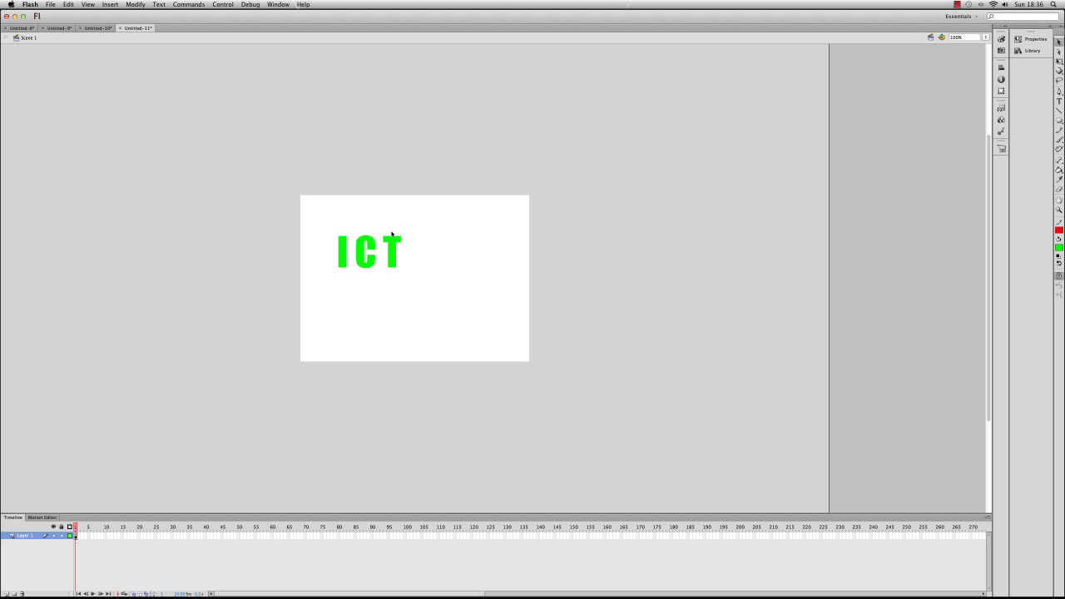
left_click(369, 251)
left_click_drag(369, 248, 409, 268)
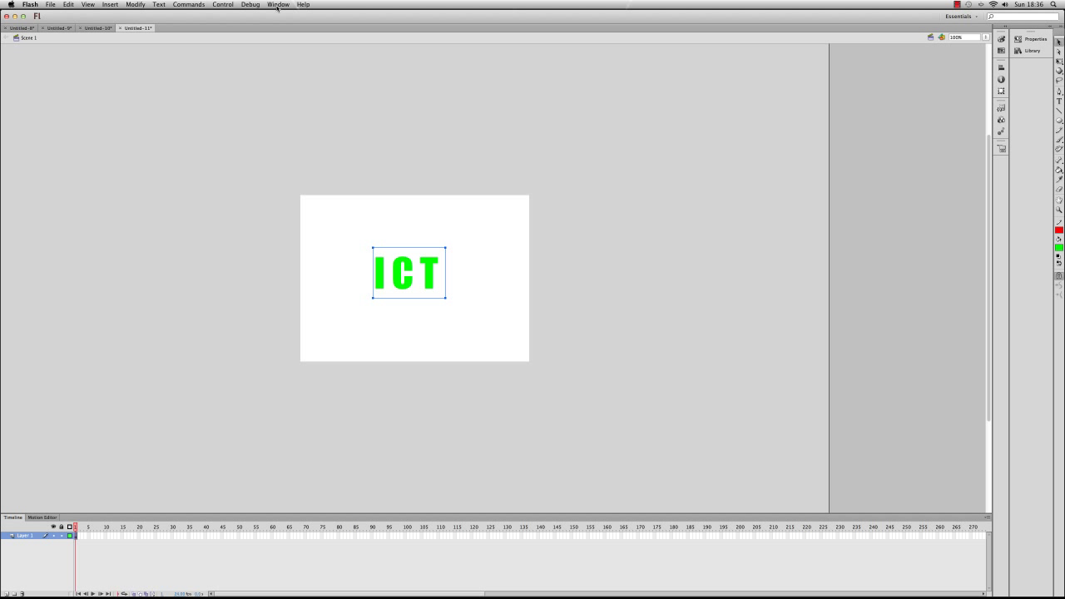
key("super+k")
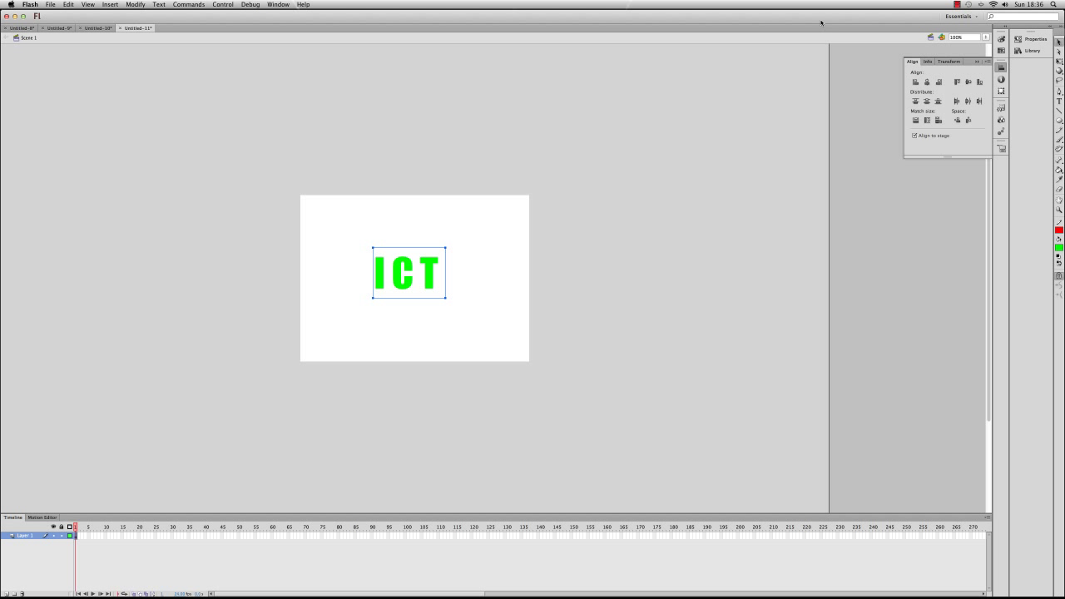
left_click(926, 101)
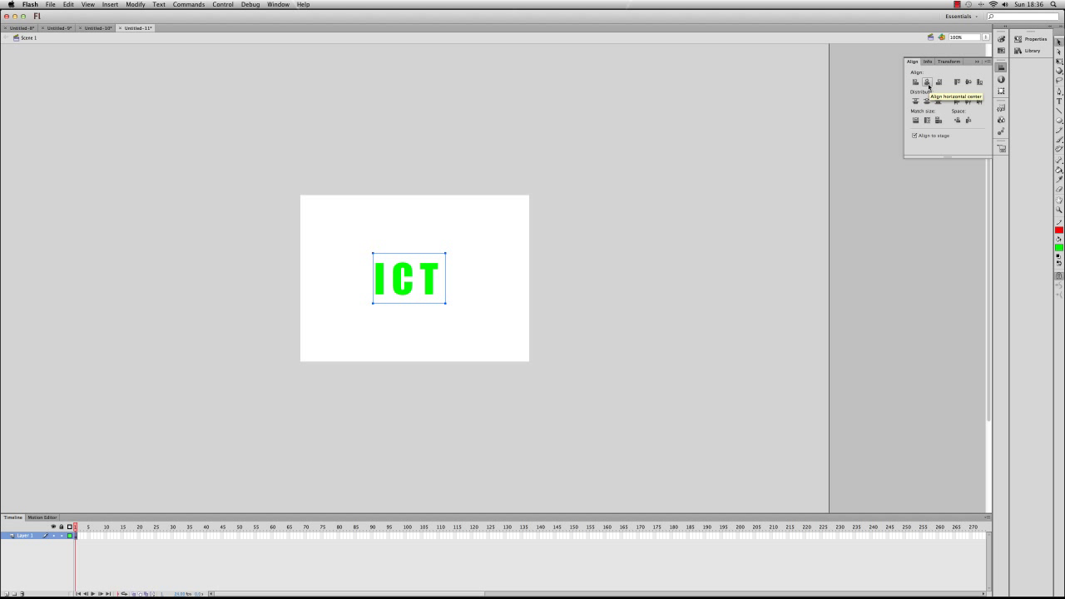
left_click(928, 83)
left_click(511, 247)
key("super+k")
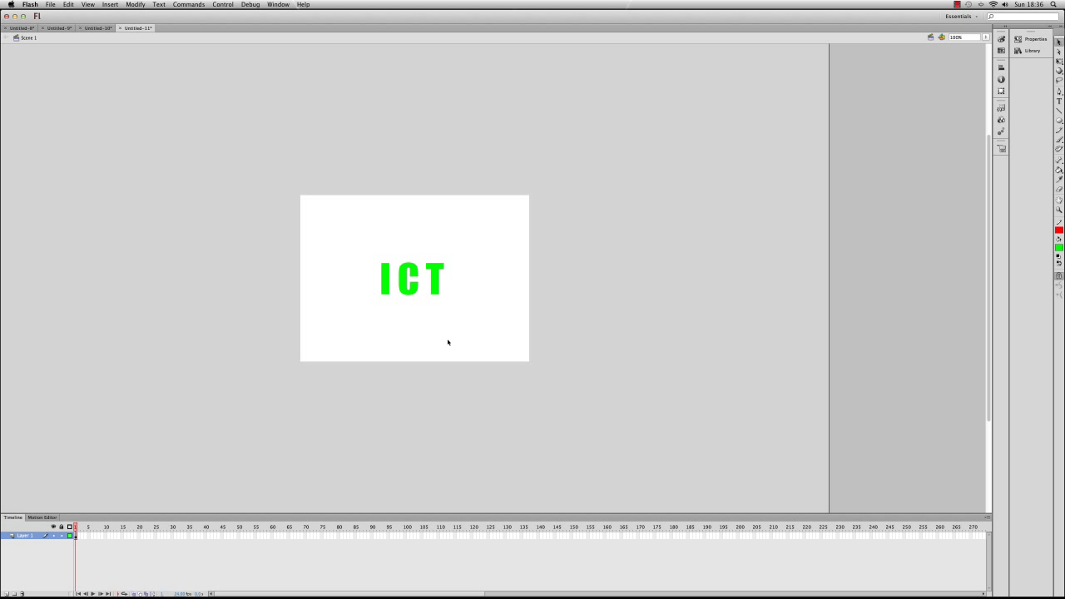
Step: Open the ICT text's properties to edit its font size, then reselect the text
left_click(400, 287)
left_click(1032, 39)
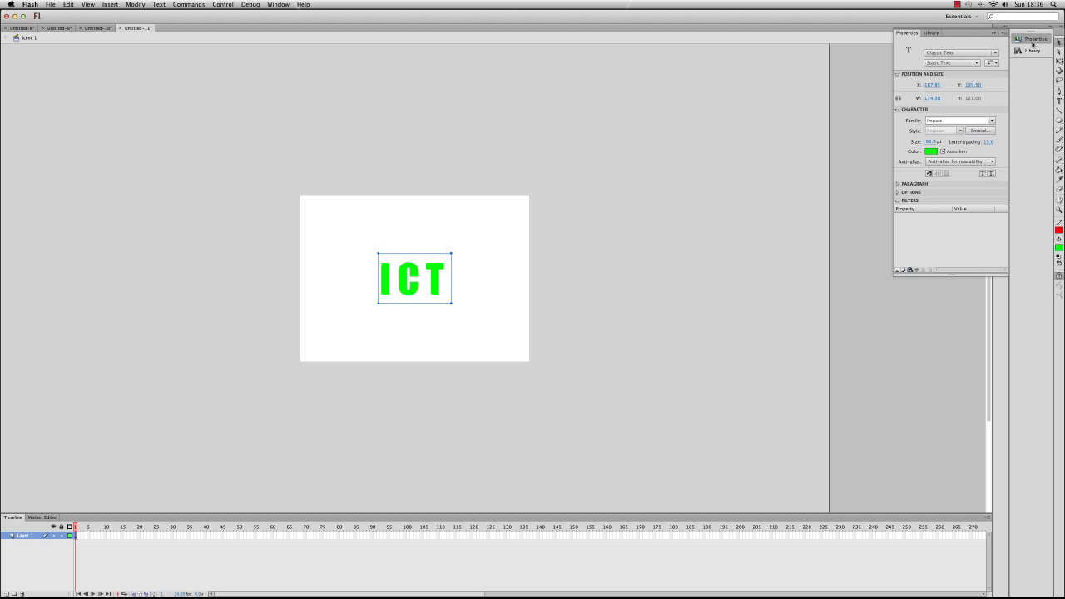
left_click(930, 141)
left_click(521, 217)
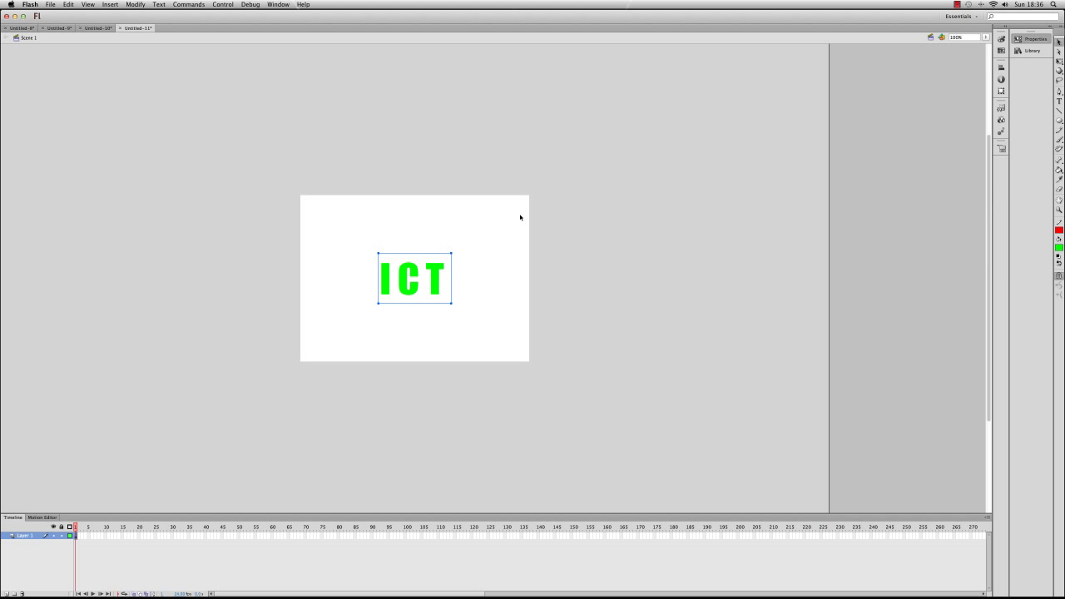
left_click(409, 269)
Step: Break ICT into letter shapes and scale them up with Free Transform to fill the stage
key("super+b")
key("super+b")
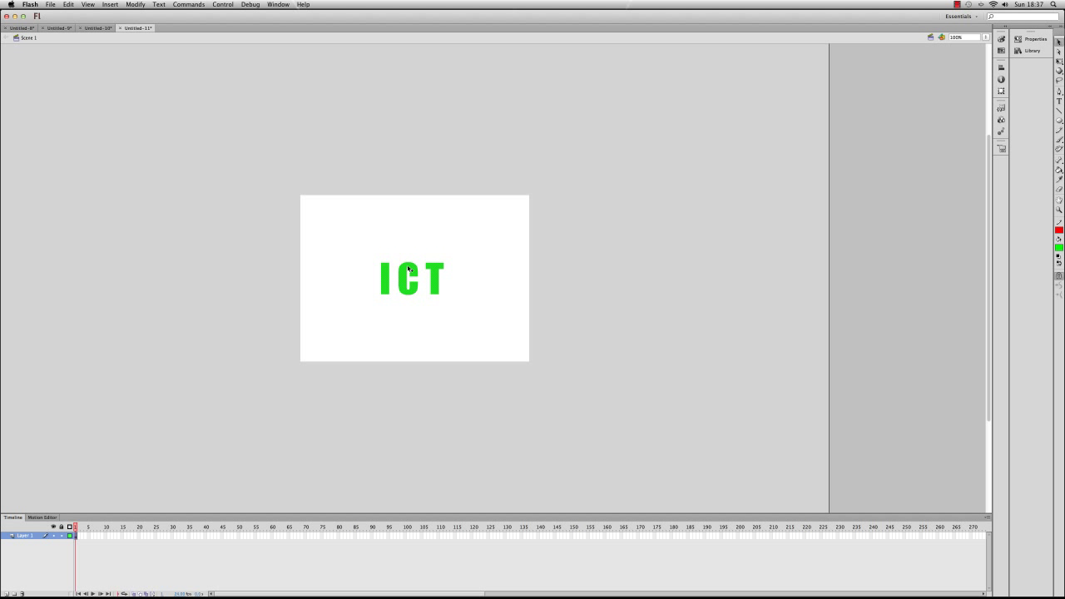
left_click(493, 271)
left_click_drag(502, 236, 329, 323)
left_click(1059, 61)
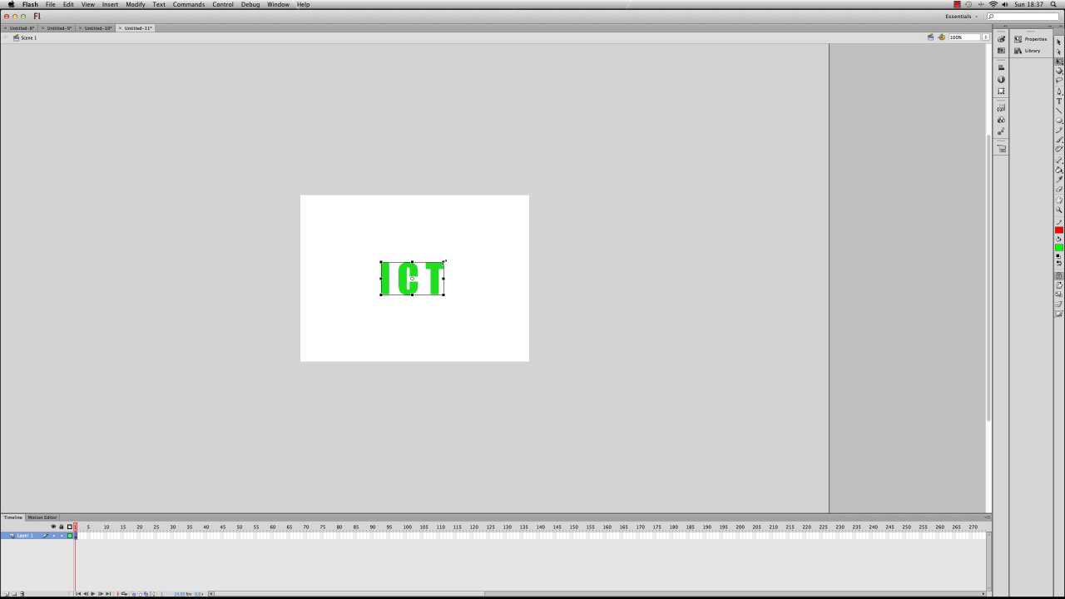
left_click_drag(445, 262, 566, 203)
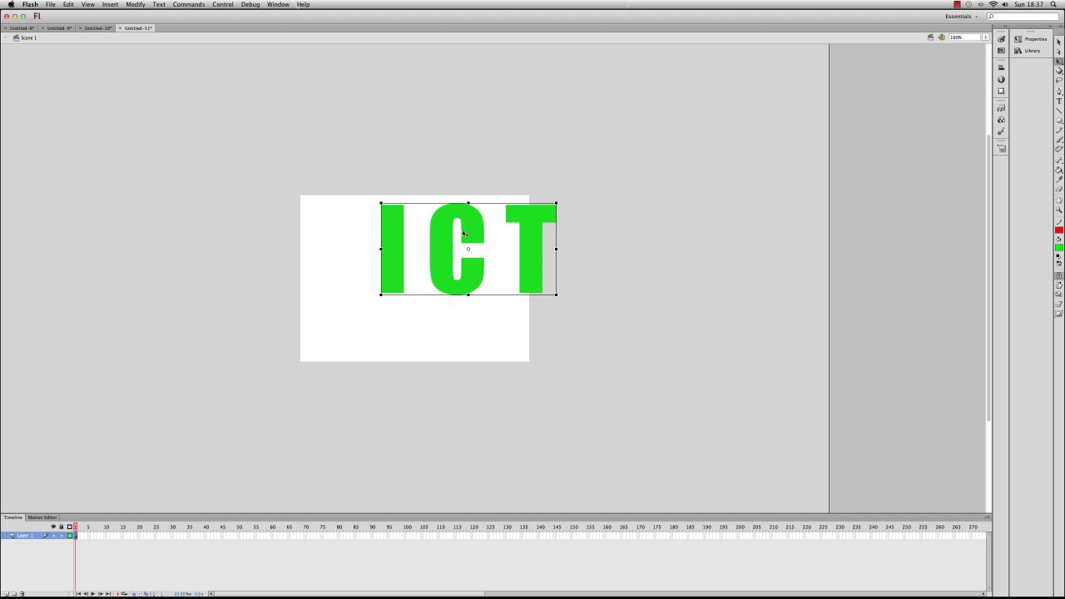
left_click_drag(464, 234, 416, 258)
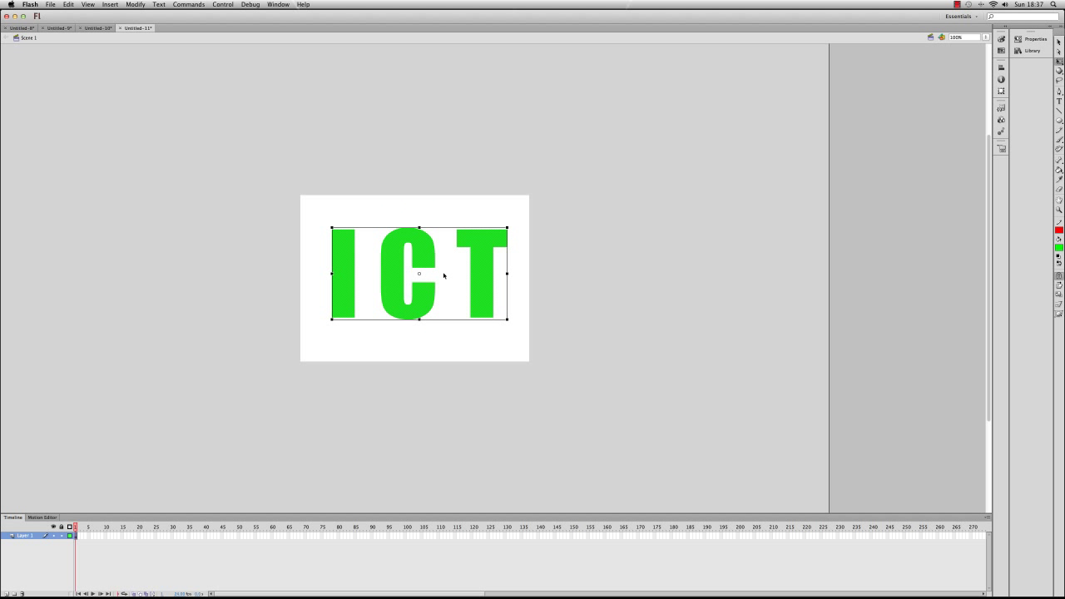
left_click(560, 271)
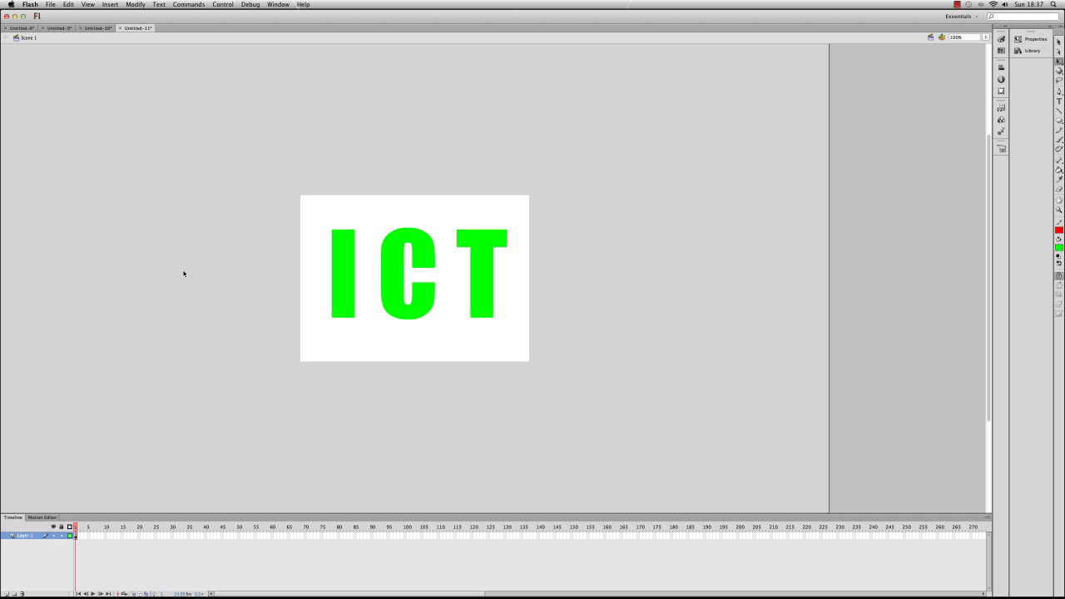
Step: Fill the letter I with blue and the C with red, keeping the T green
left_click(345, 291)
left_click(1060, 42)
left_click(1059, 247)
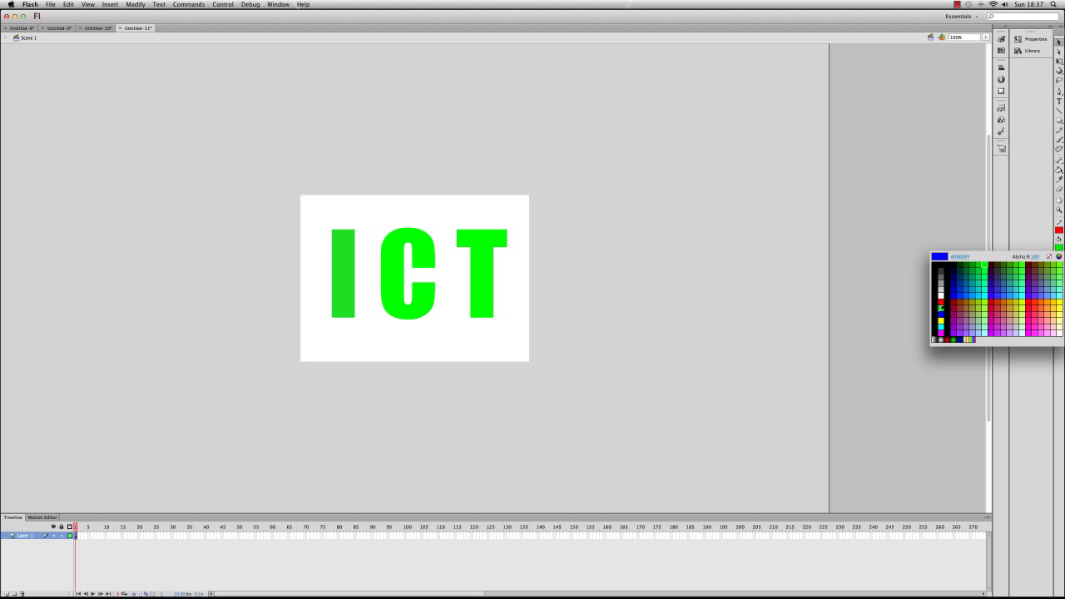
left_click(943, 314)
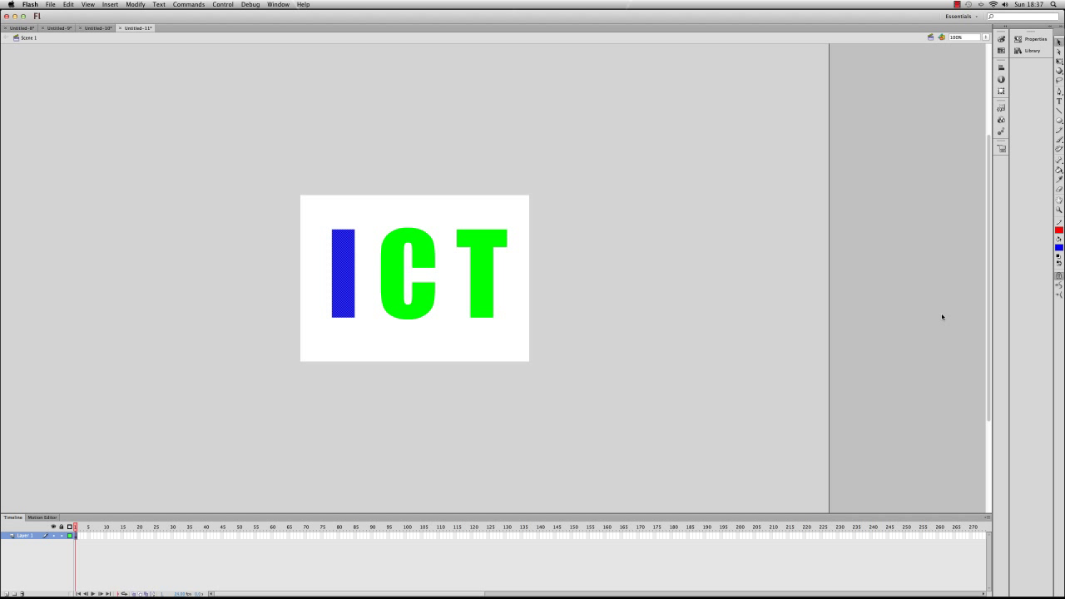
left_click(388, 271)
left_click(1059, 247)
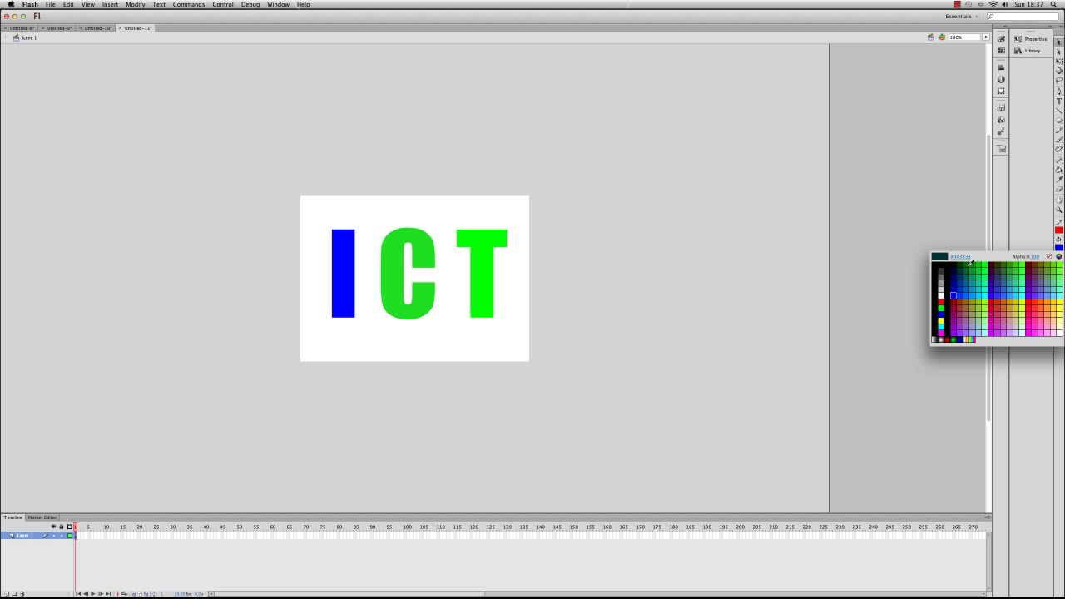
left_click(941, 300)
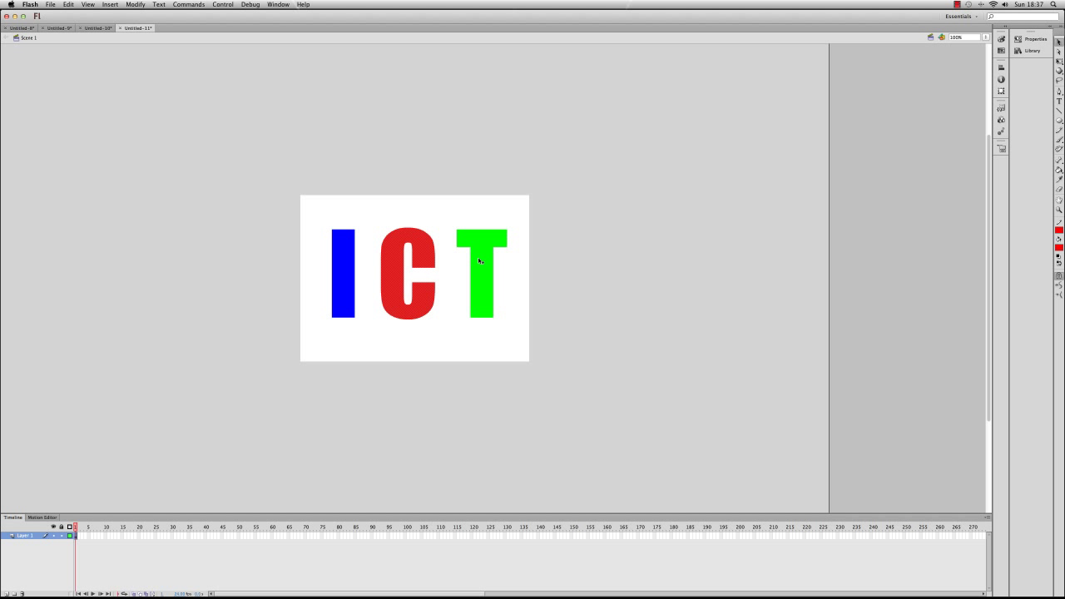
left_click(527, 267)
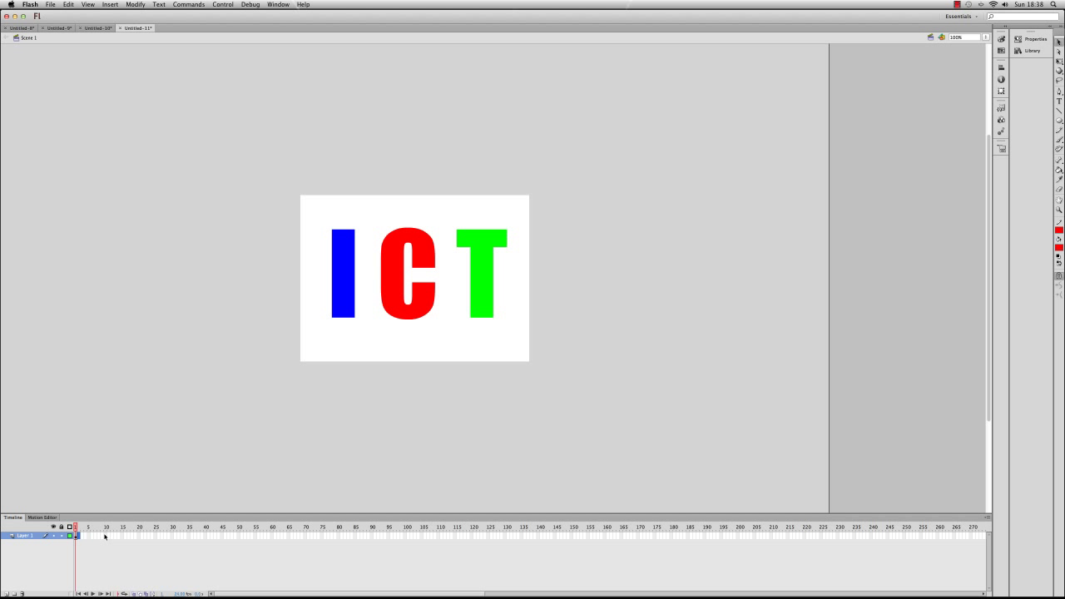
Step: Insert a keyframe at frame 10 and turn the I green
left_click(106, 536)
key("F6")
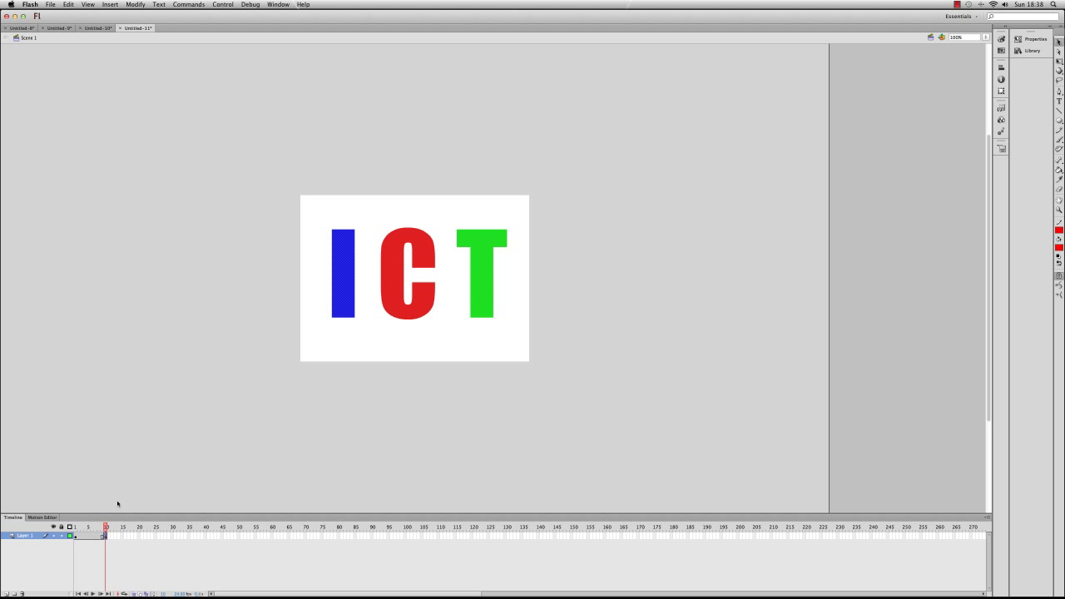
left_click(464, 283)
left_click(352, 278)
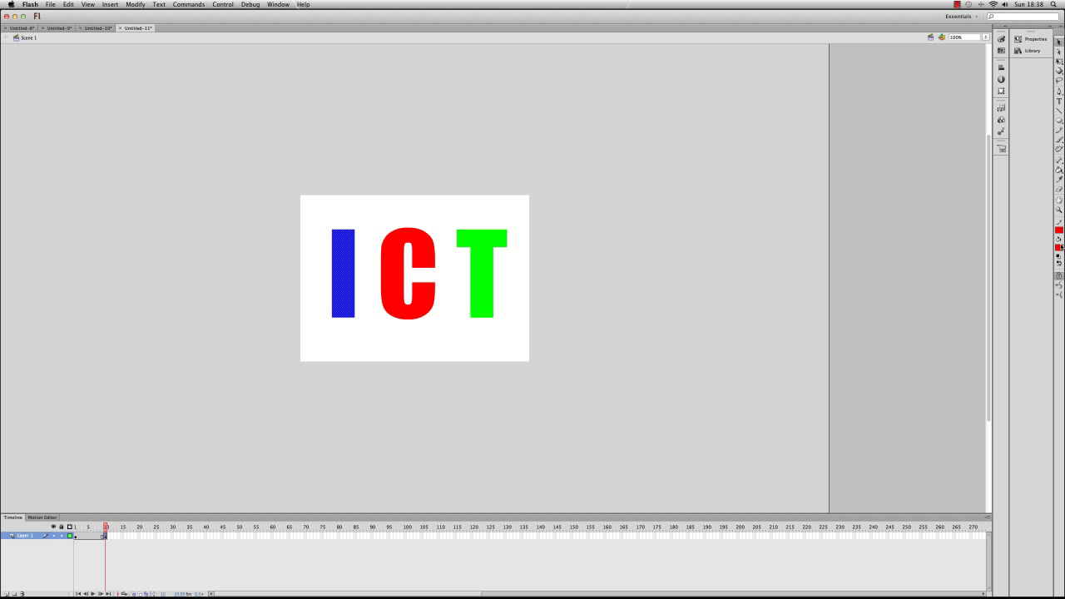
left_click(1060, 247)
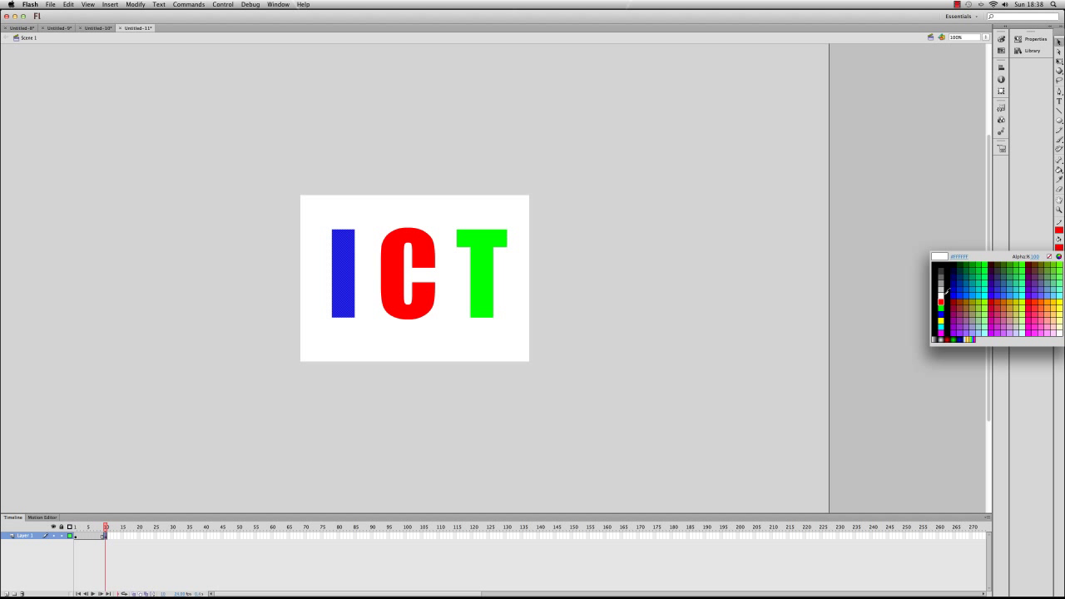
left_click(943, 308)
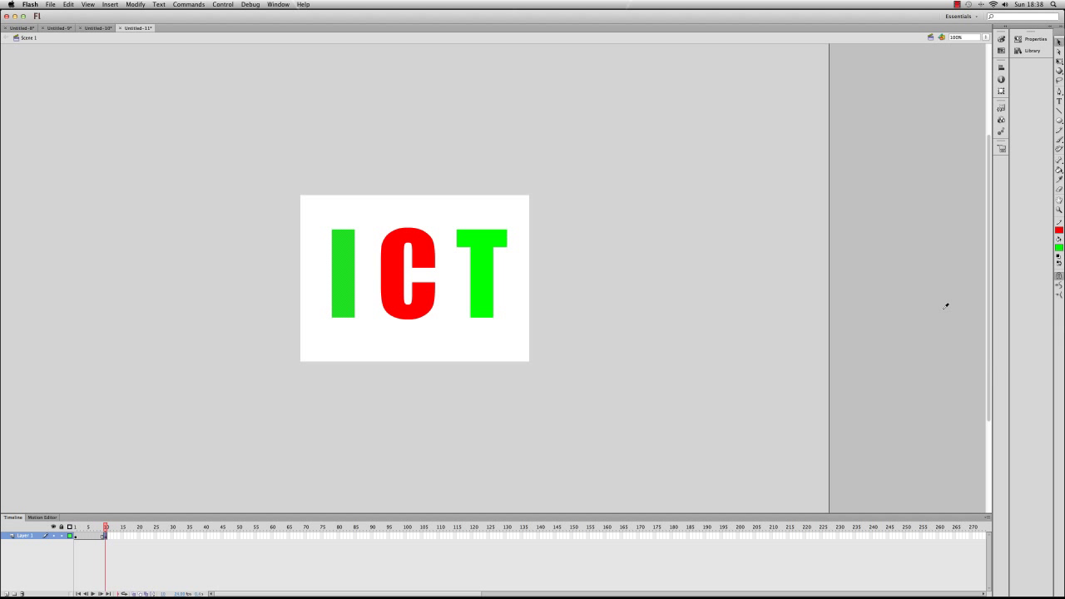
Step: On the frame 10 keyframe, make the C blue and the T red
left_click(388, 284)
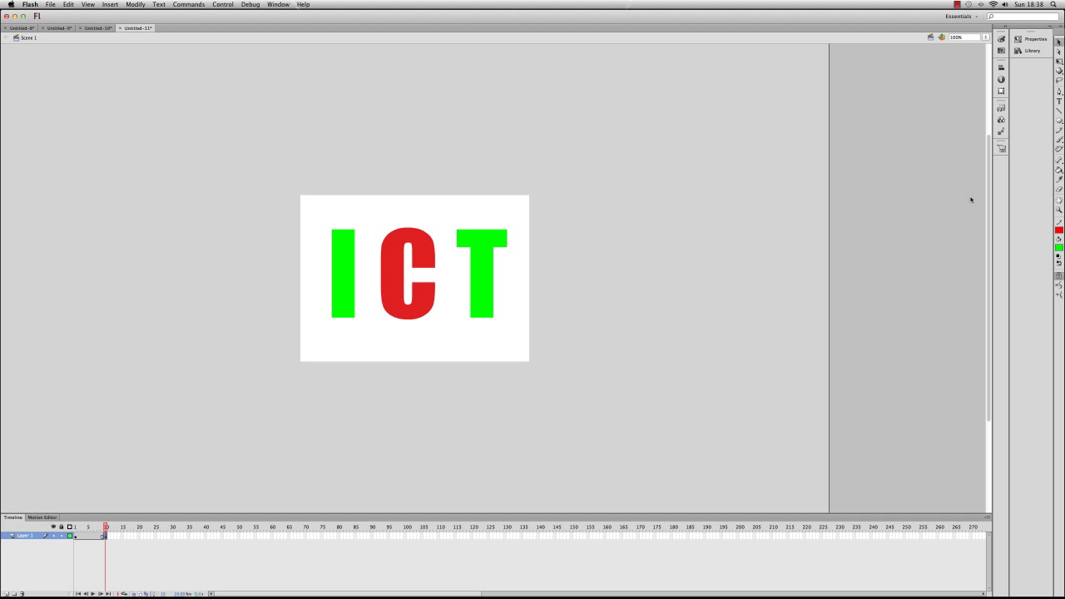
left_click(1060, 247)
left_click(943, 310)
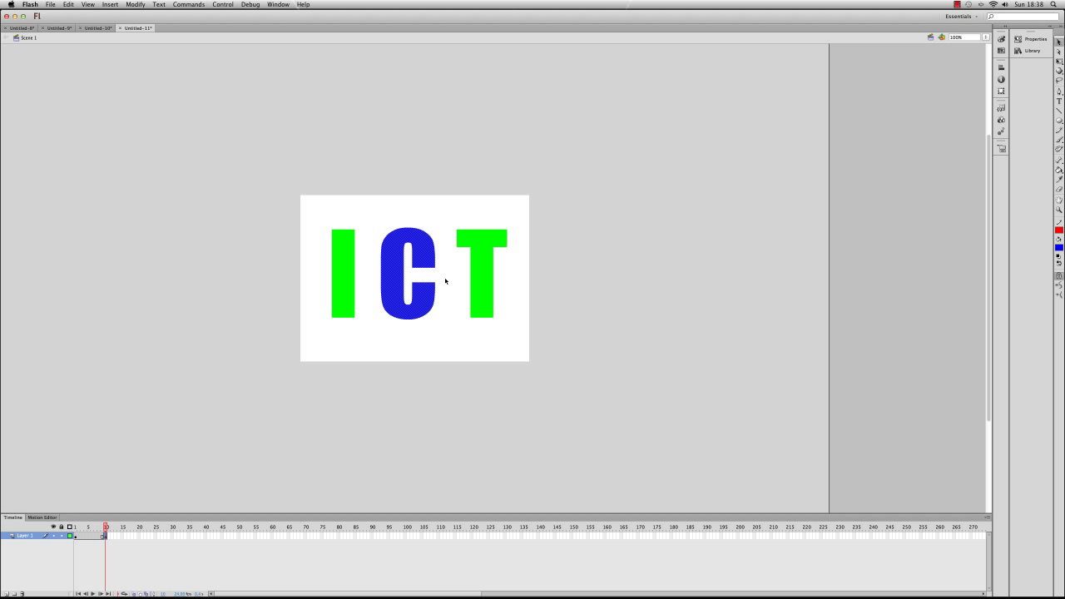
left_click(479, 275)
left_click(1059, 247)
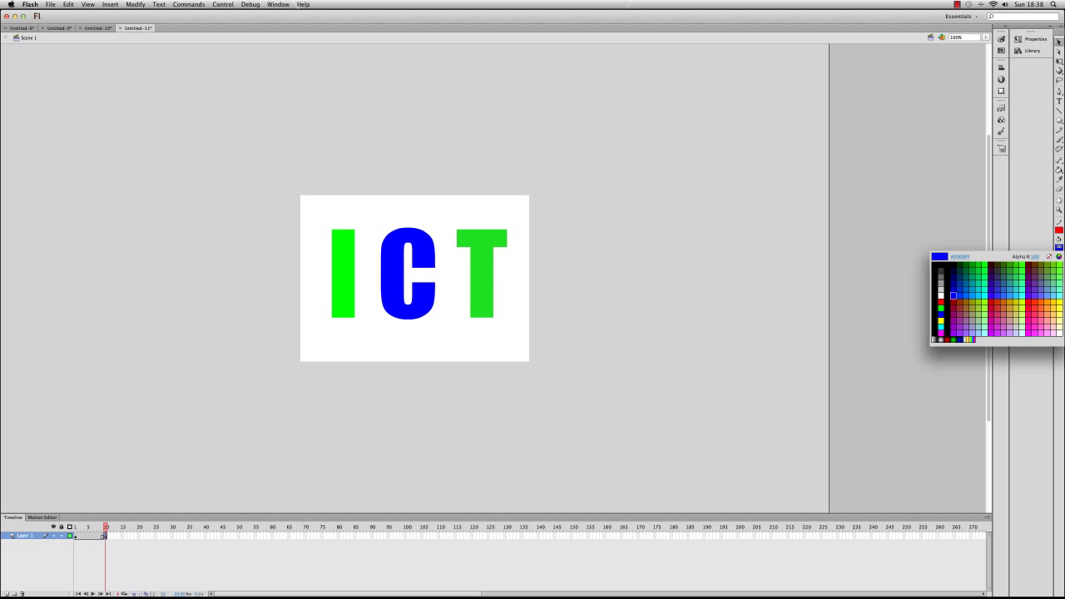
left_click(941, 301)
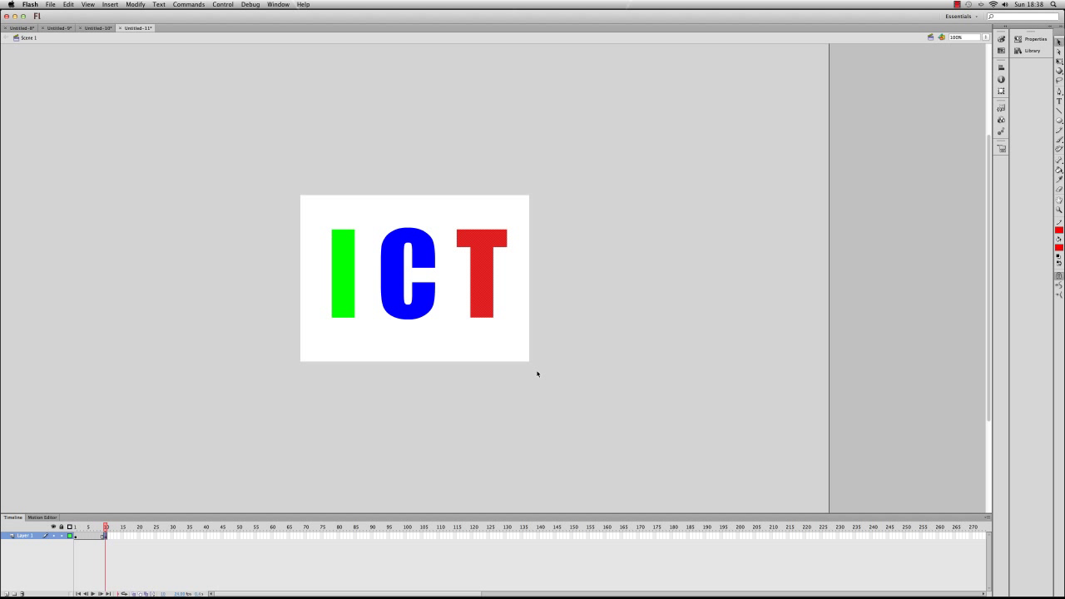
left_click(537, 373)
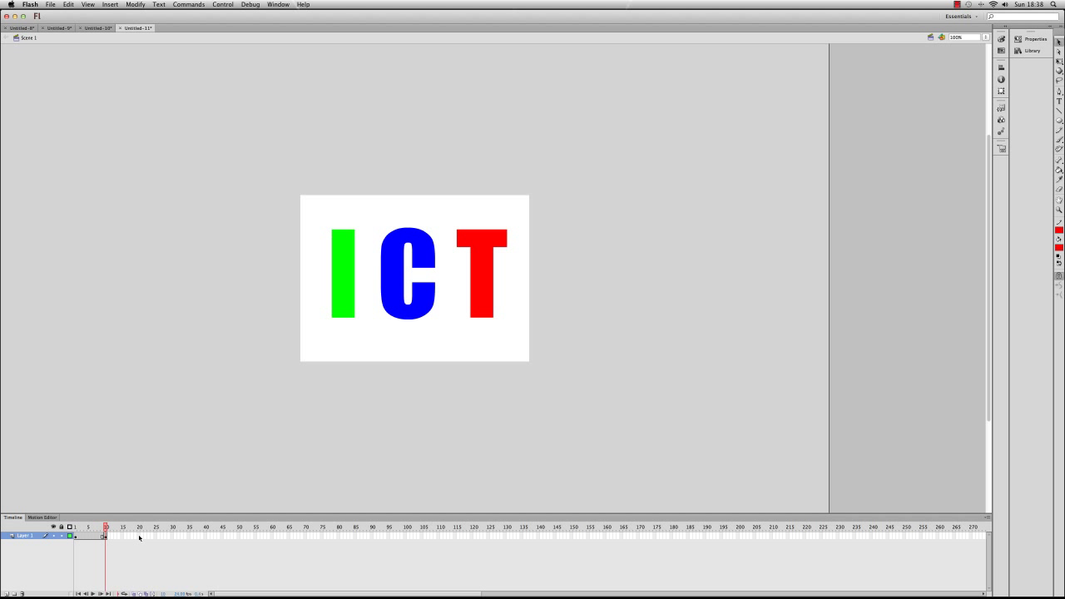
Step: Insert a keyframe at frame 20 and turn the T blue
key("F6")
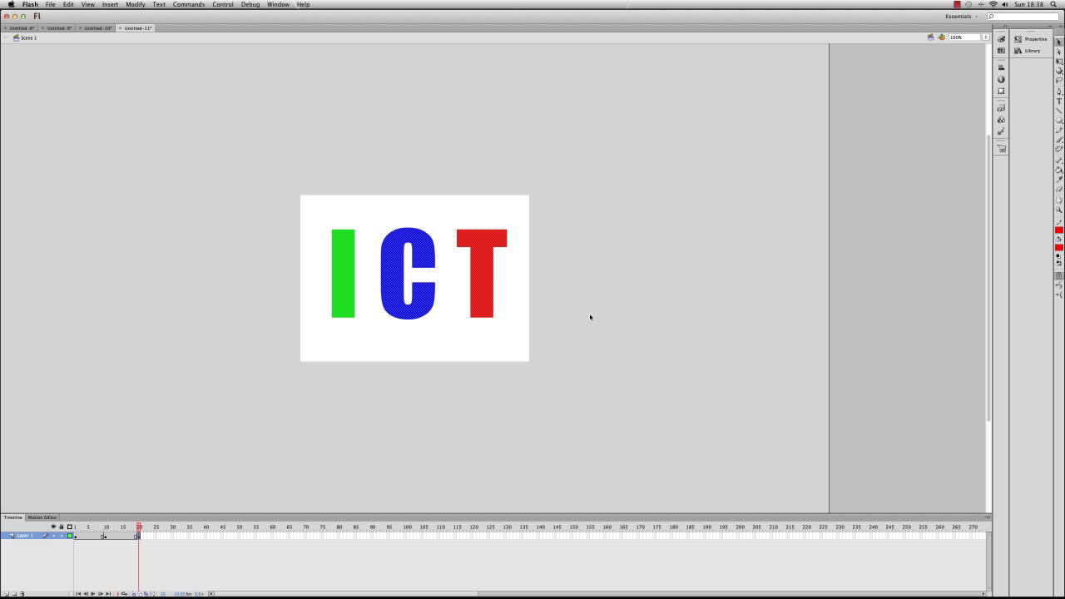
left_click(498, 332)
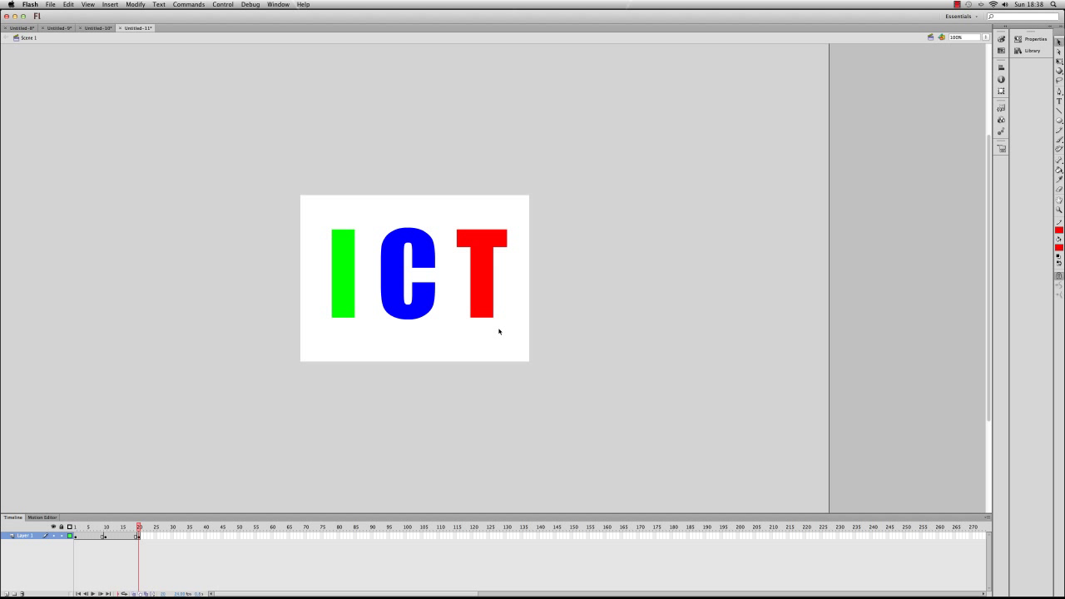
left_click(486, 251)
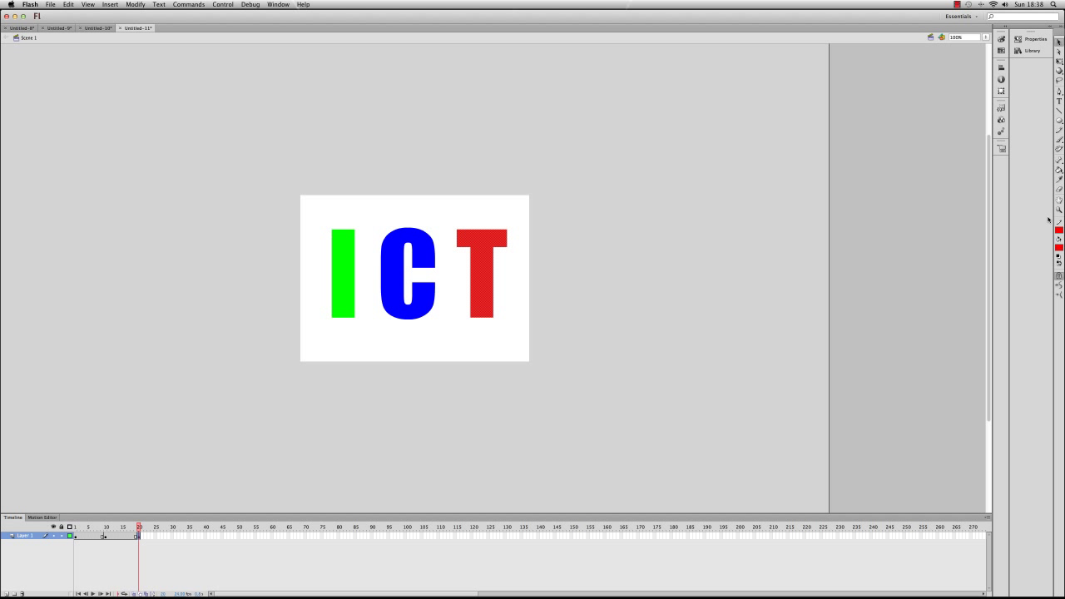
left_click(1059, 247)
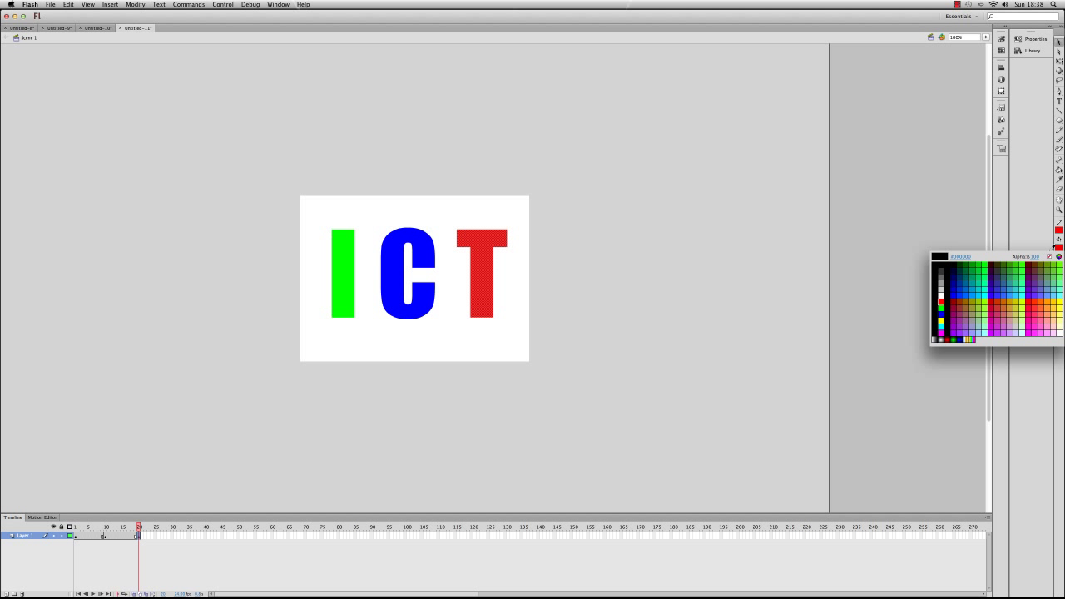
left_click(940, 314)
Step: Make the C green and the I red, then select frame 30 on Layer 1
left_click(433, 247)
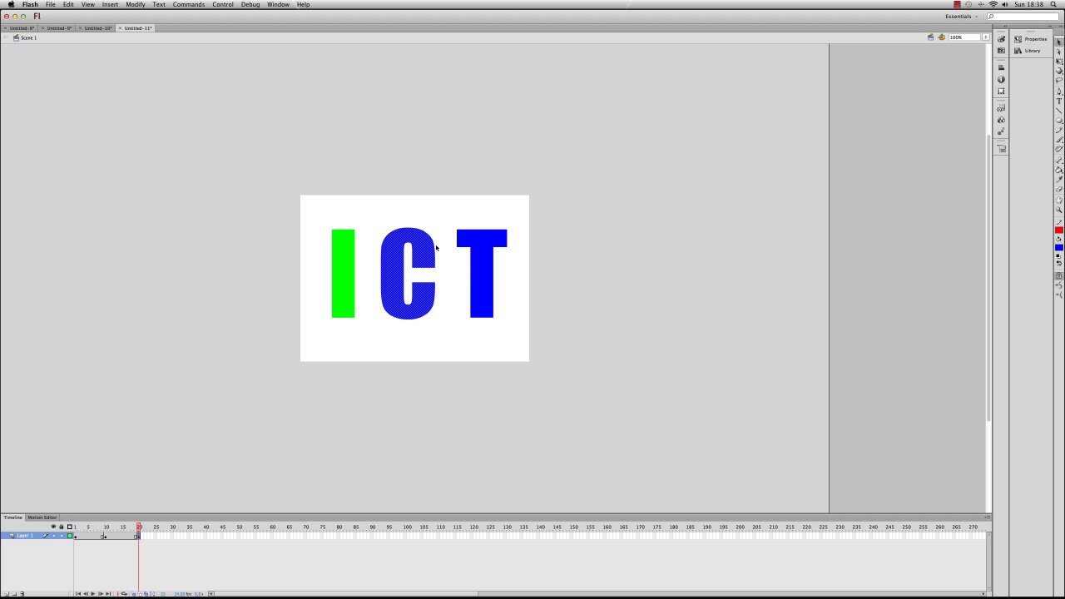
left_click(1059, 257)
left_click(1059, 247)
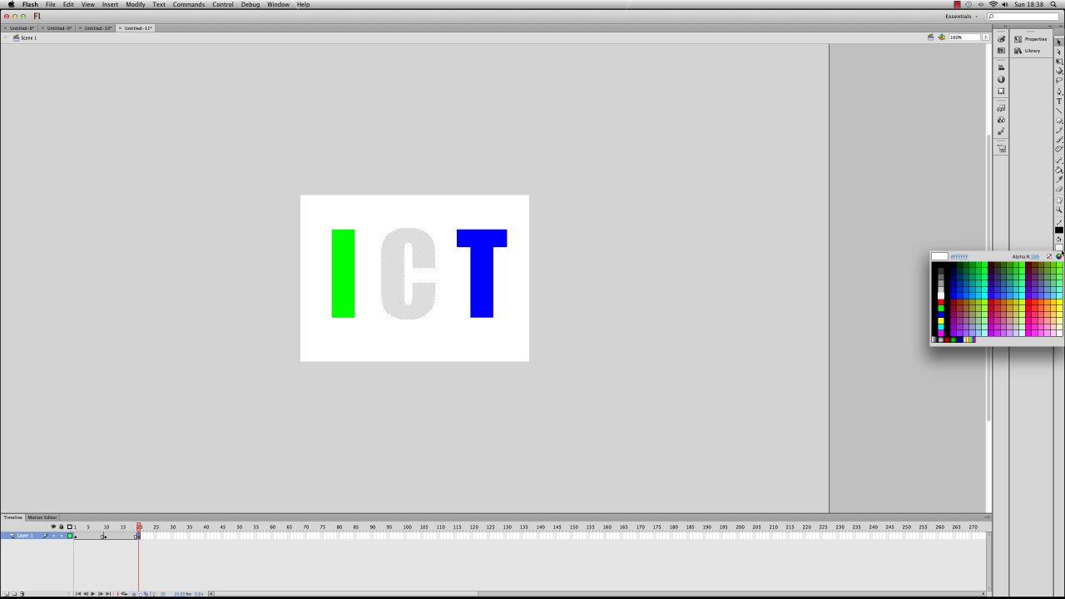
left_click(942, 307)
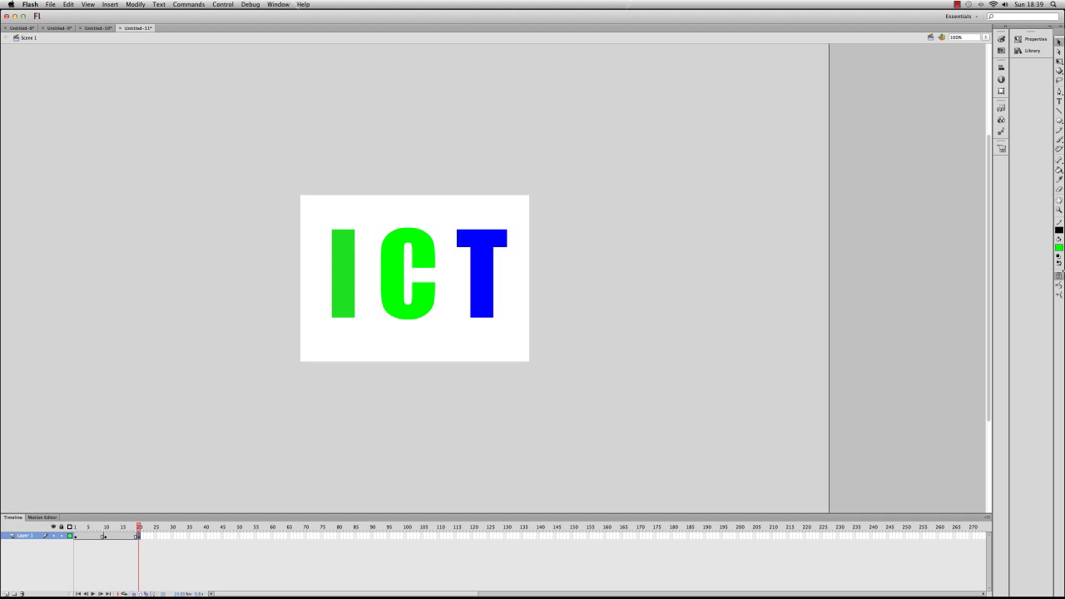
left_click(1060, 248)
left_click(941, 304)
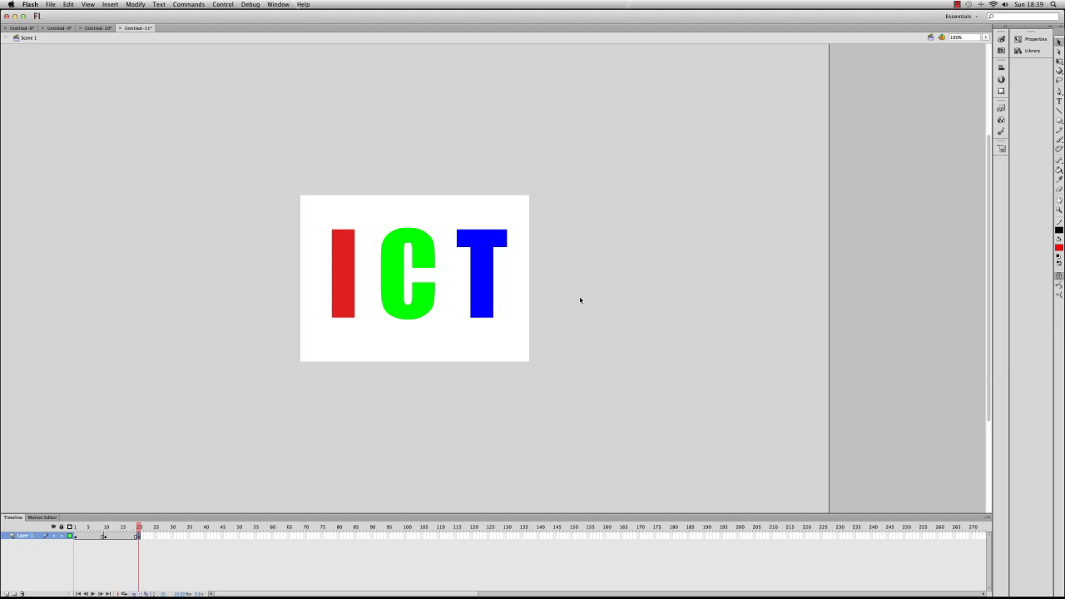
left_click(347, 379)
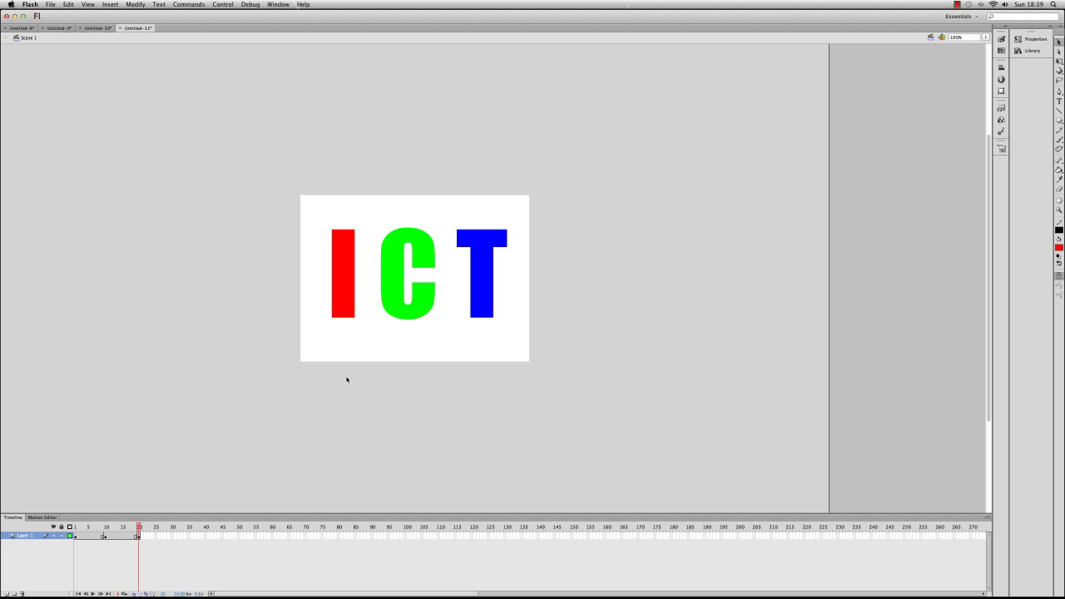
left_click(172, 536)
Step: Add the closing keyframe at frame 30, play the animation, and test it as Untitled-11.swf
key("F6")
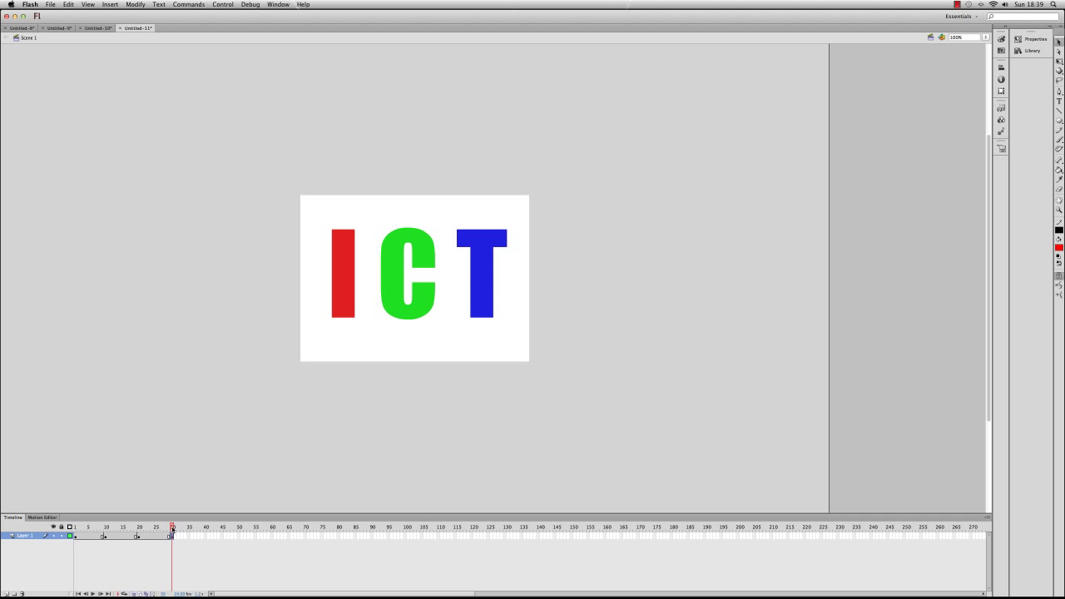
key("Return")
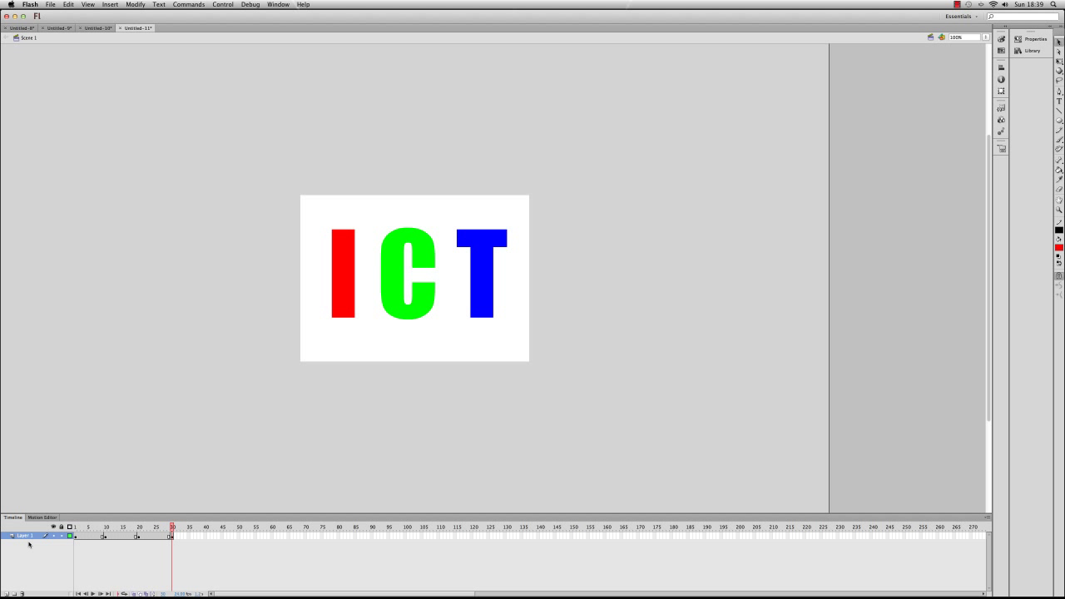
key("super+Return")
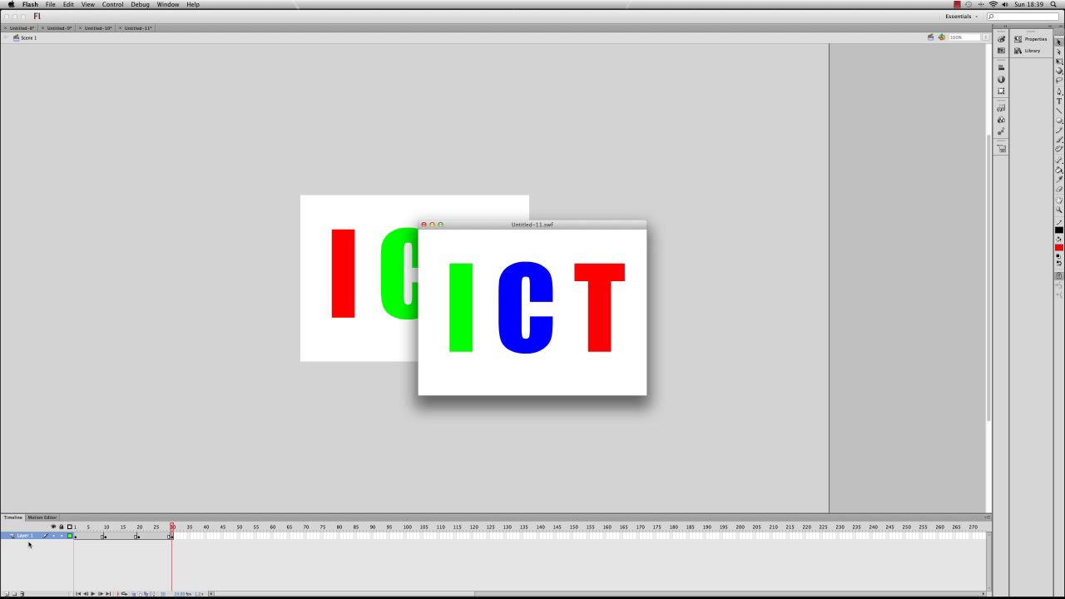
left_click(425, 224)
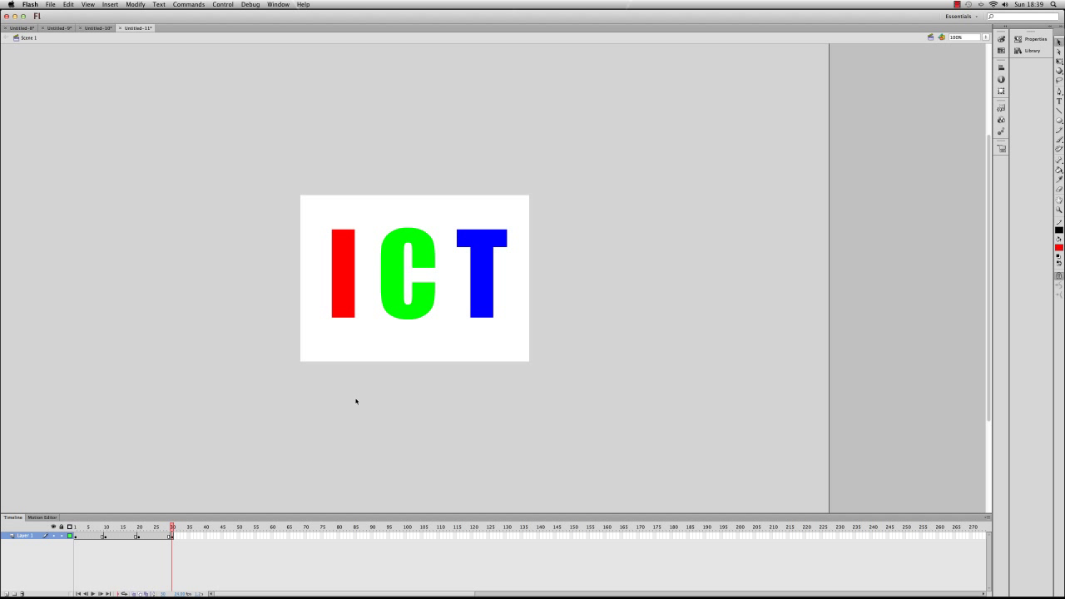
Step: Remove the surplus frame past frame 30 and check the letter colours at frame 30
right_click(172, 537)
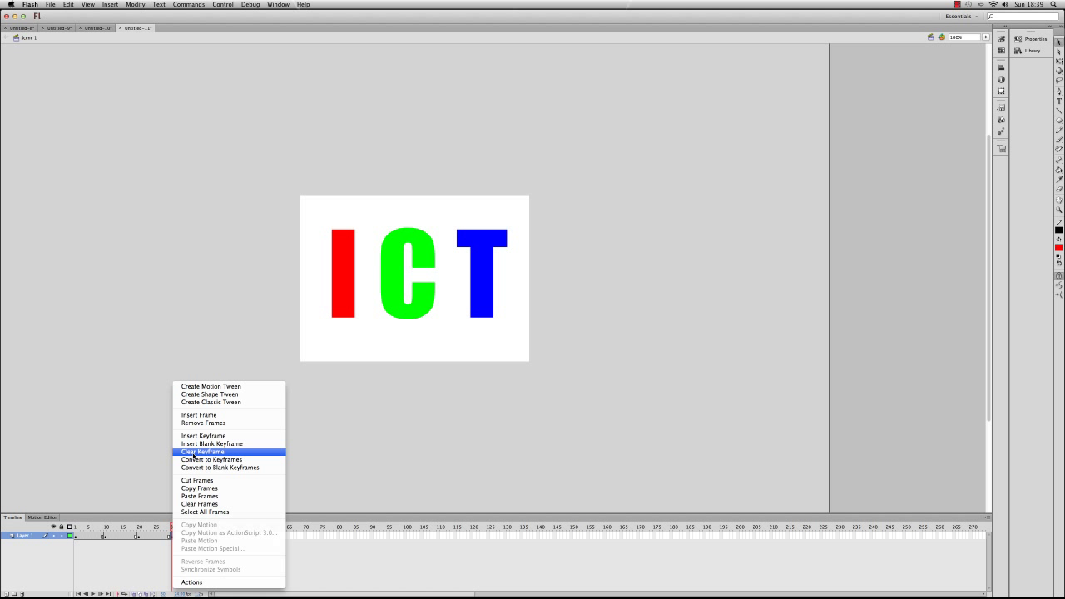
left_click(226, 425)
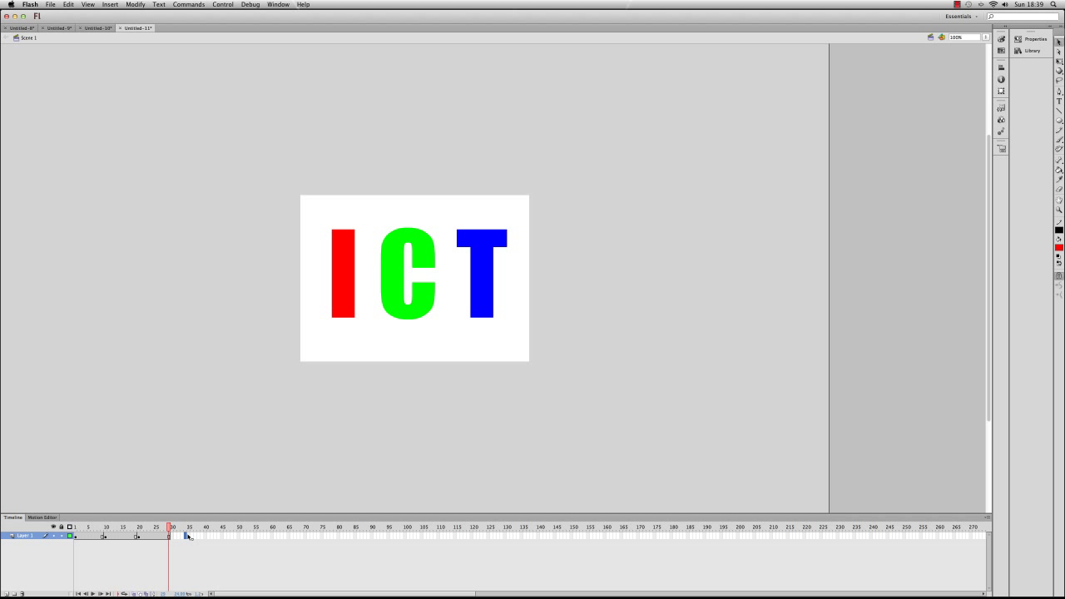
left_click_drag(183, 536, 73, 541)
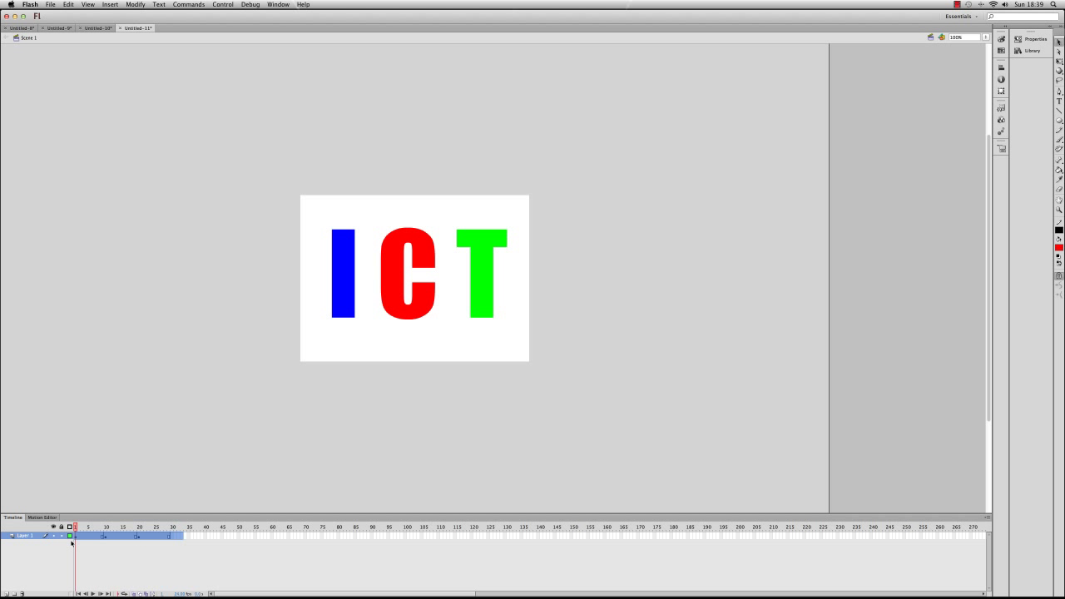
left_click(172, 537)
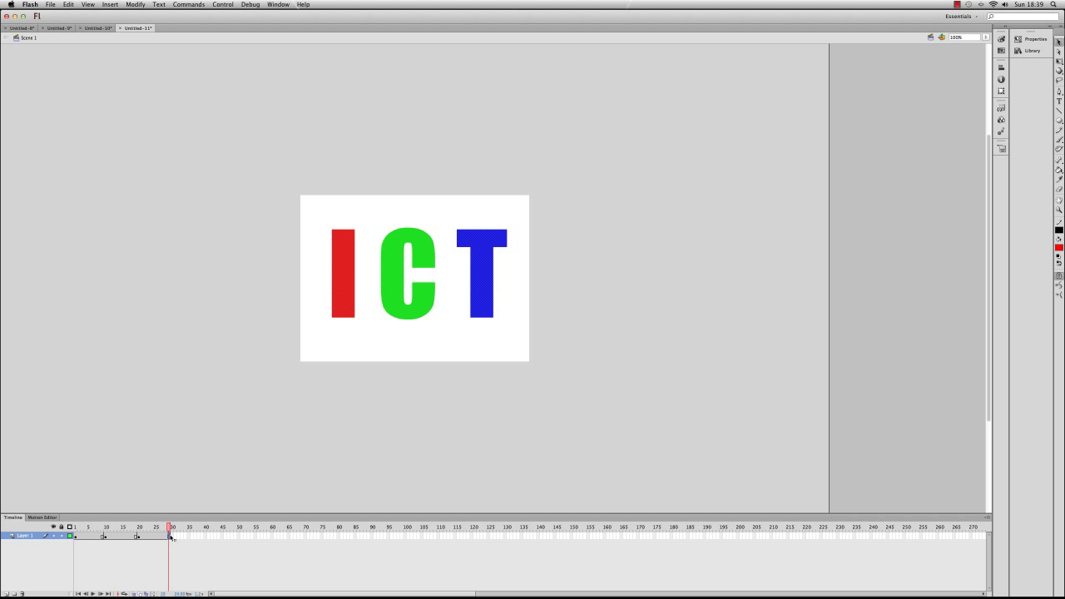
Step: Select frames 1 through 30 of the colour sequence
left_click(76, 537)
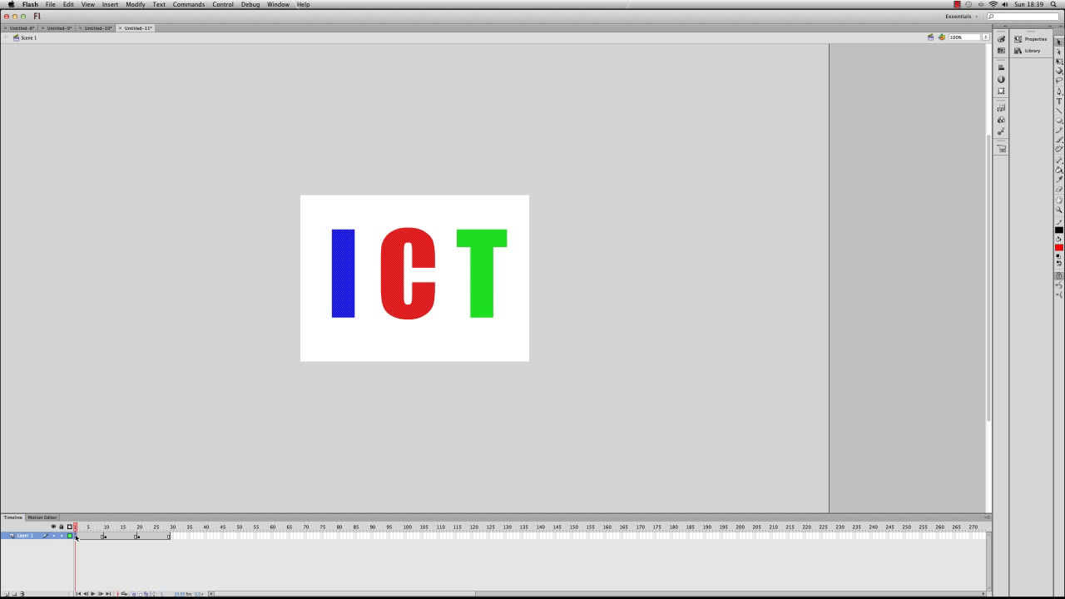
left_click(169, 537)
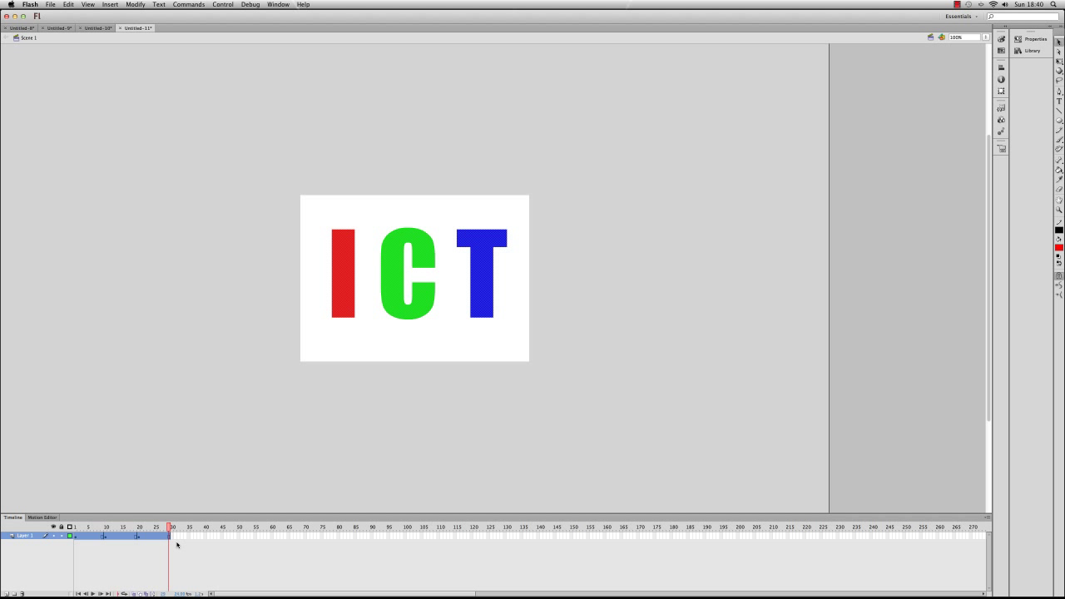
scroll(141, 545, "right", 5)
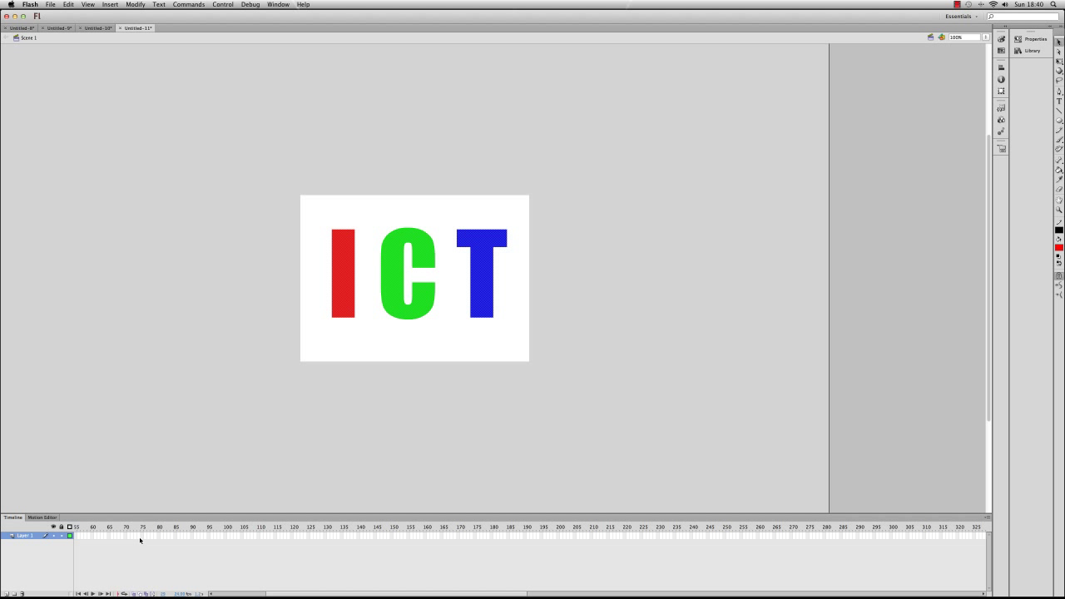
scroll(405, 595, "left", 5)
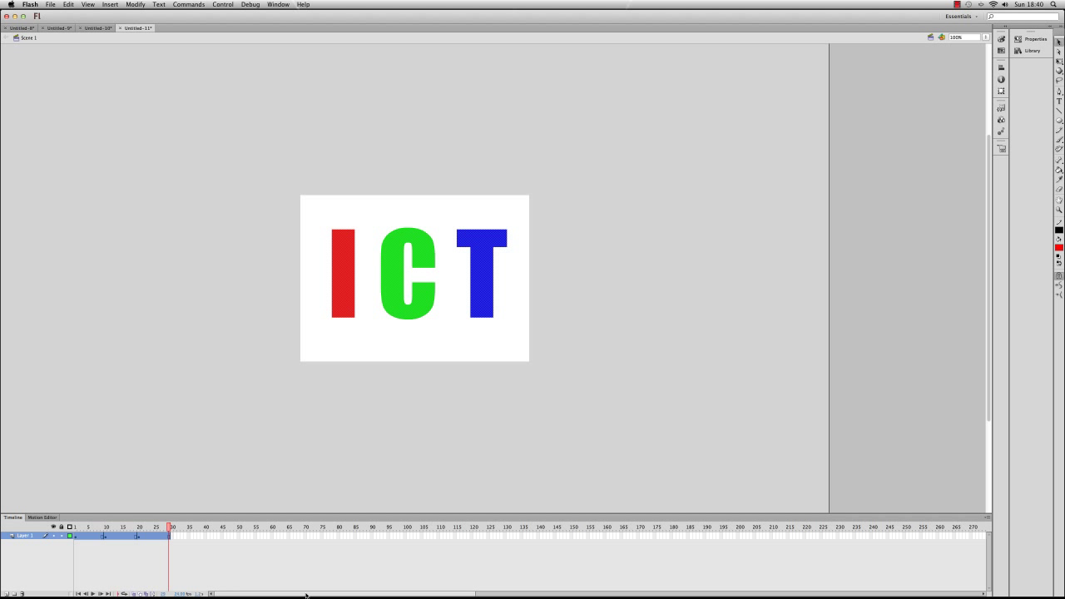
Step: Copy the frames 1–30 colour sequence and paste it in at frame 30
right_click(118, 538)
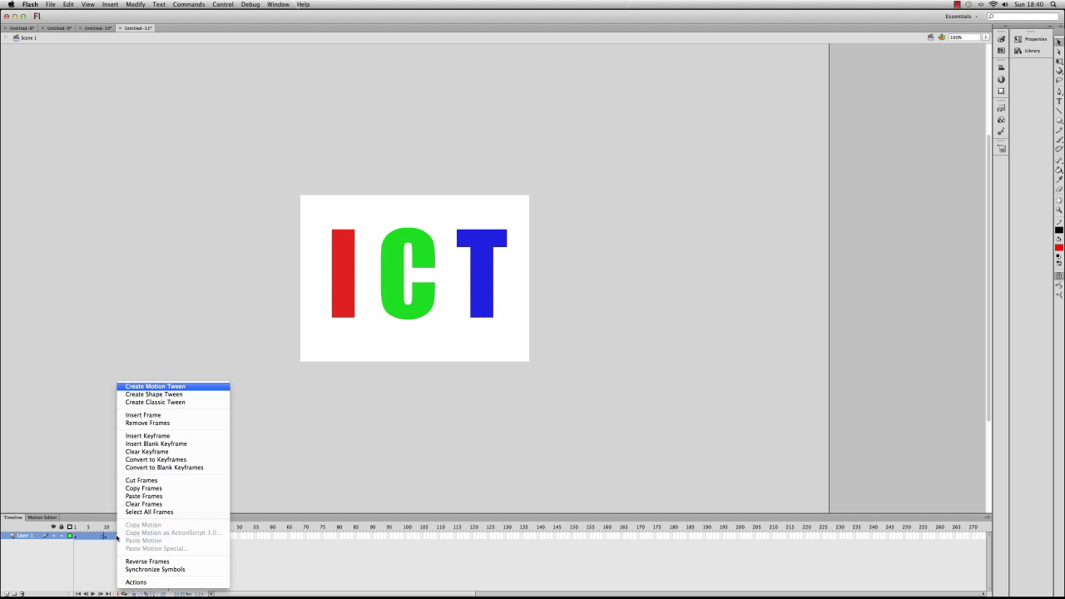
left_click(169, 488)
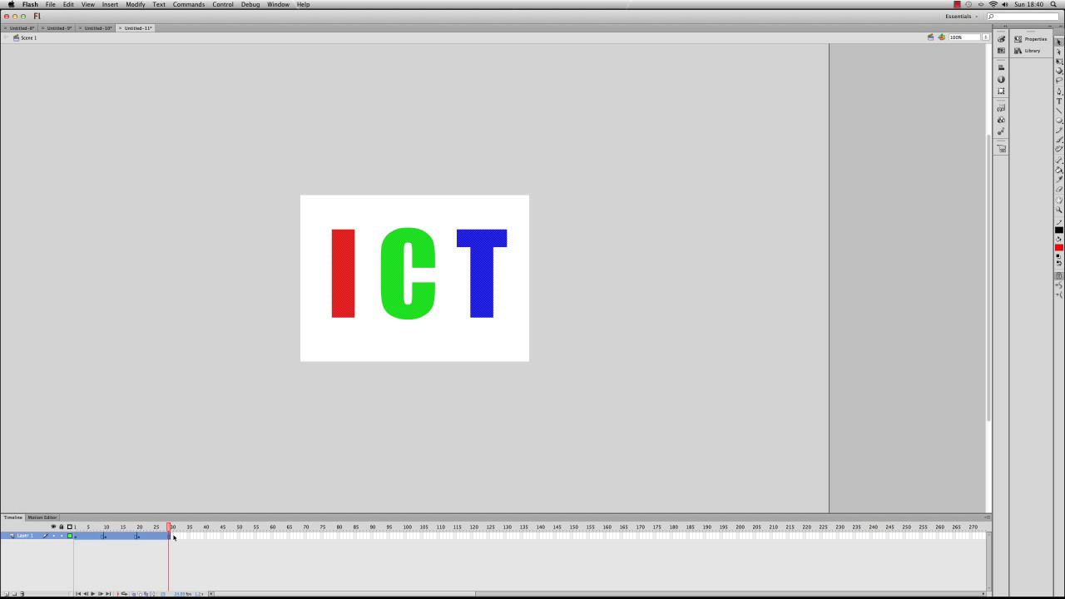
left_click(172, 536)
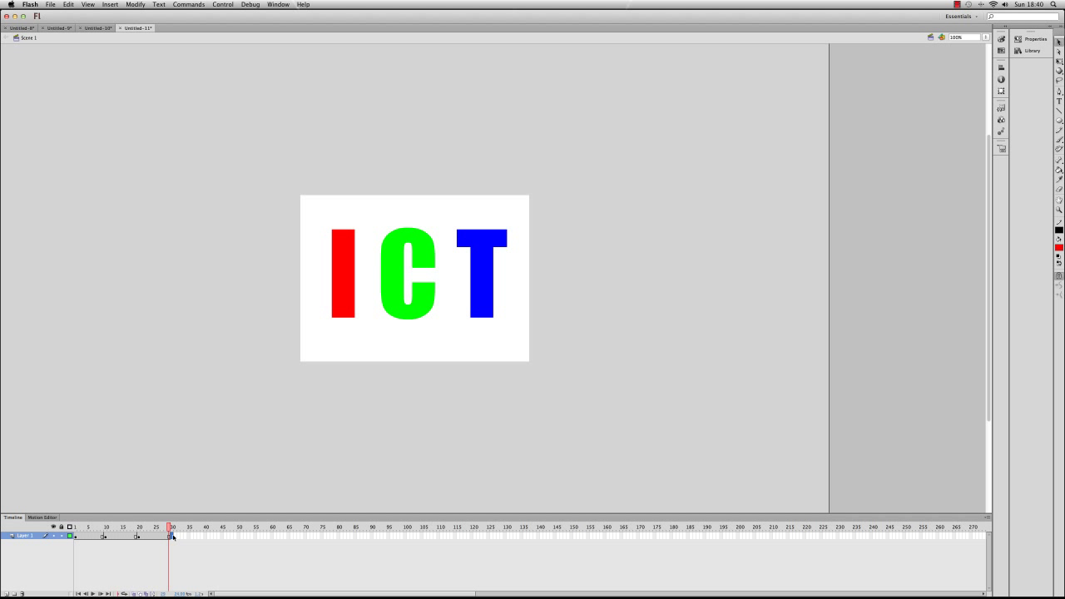
right_click(172, 536)
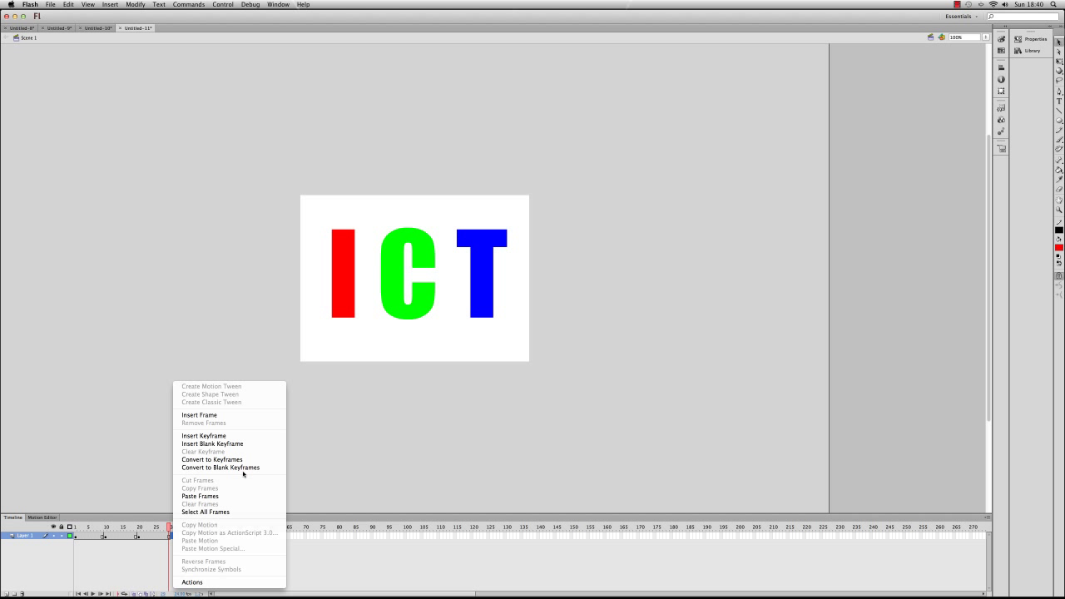
left_click(231, 496)
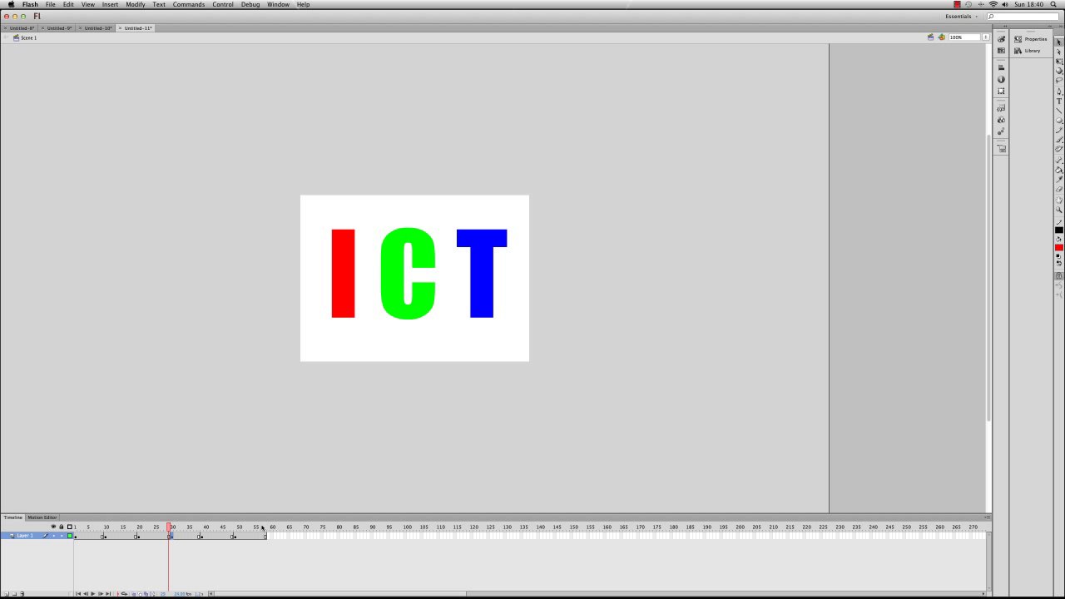
Step: Paste the same colour sequence a second time at frame 58
left_click(268, 536)
right_click(268, 537)
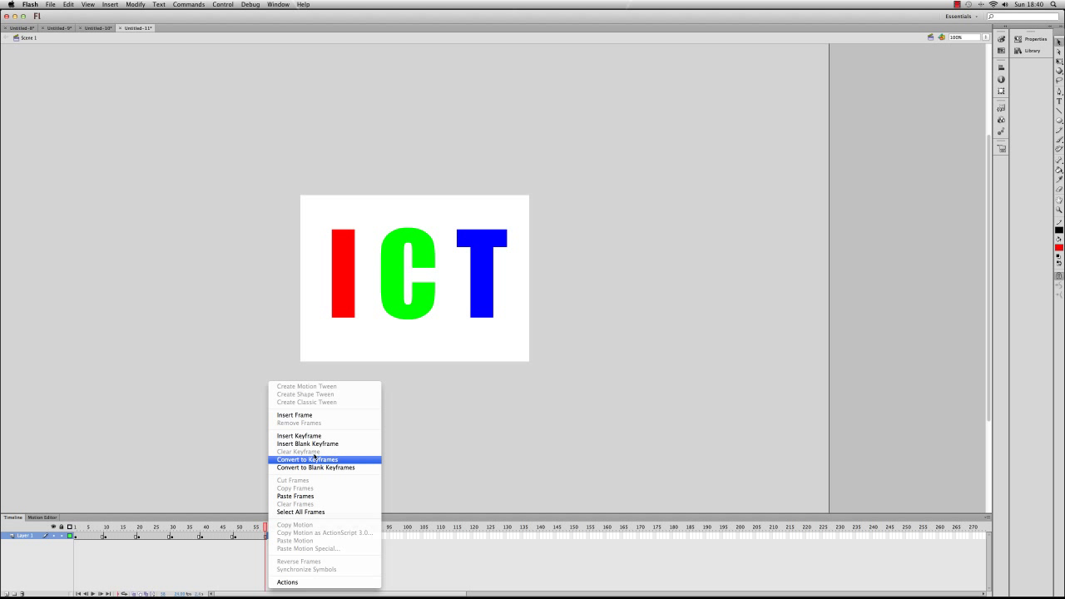
left_click(308, 495)
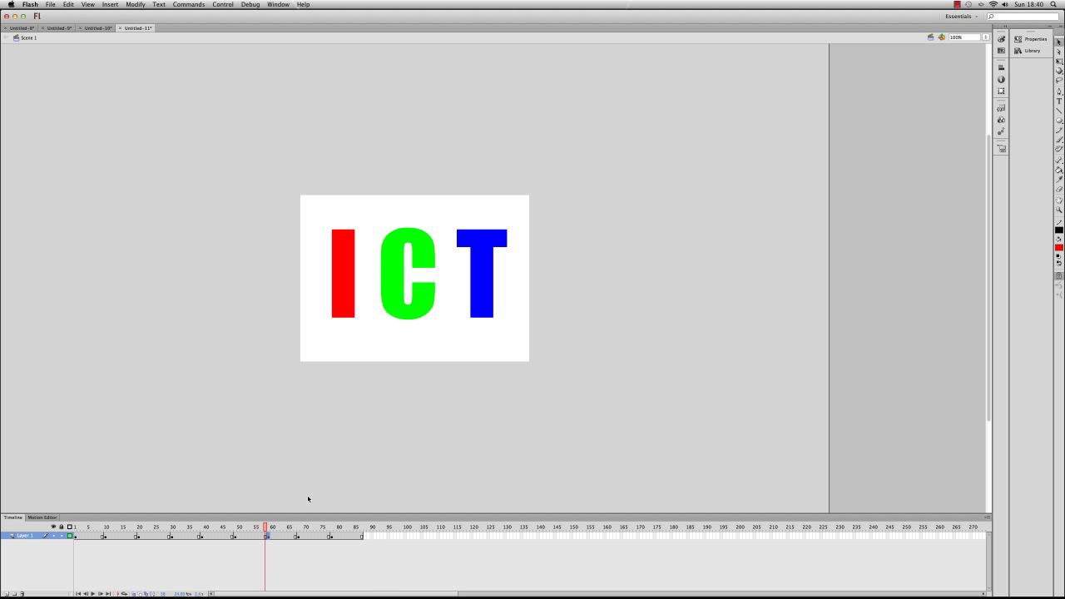
left_click_drag(267, 530, 1, 552)
key("Return")
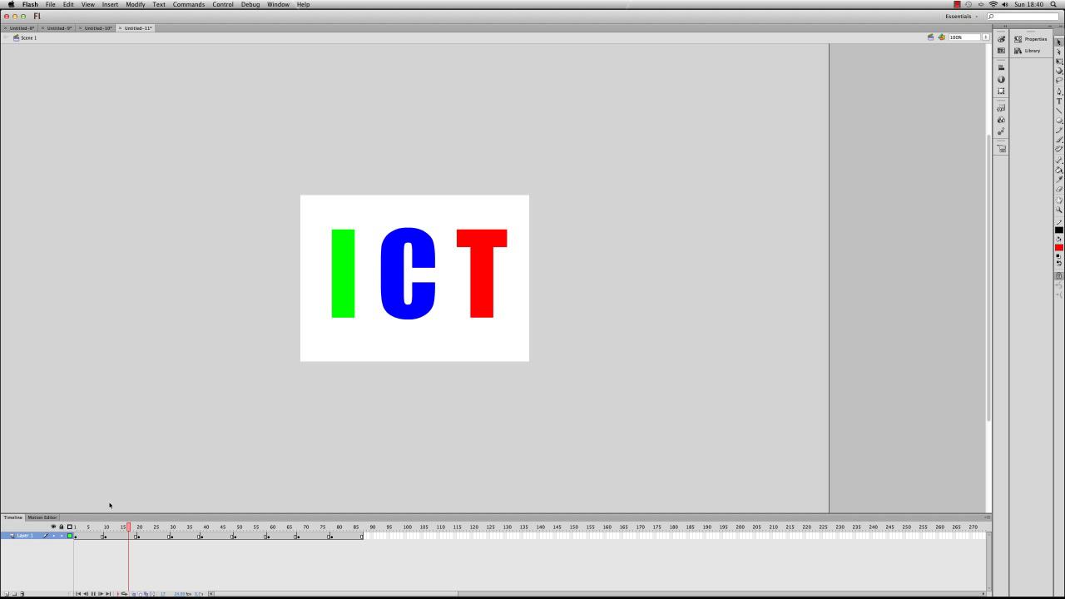